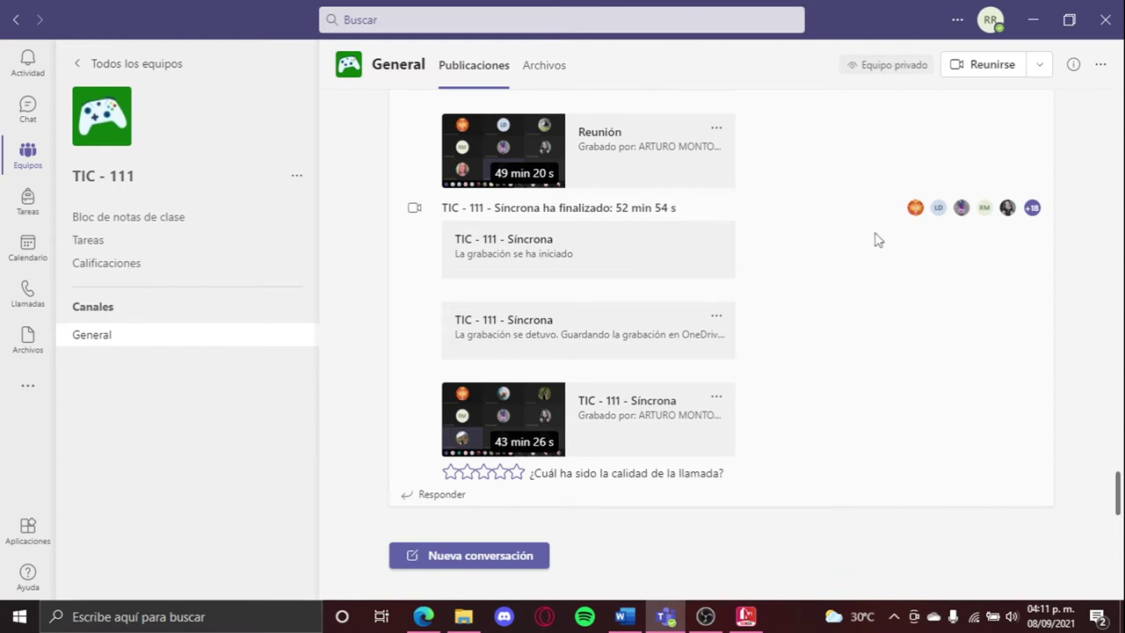
click(987, 29)
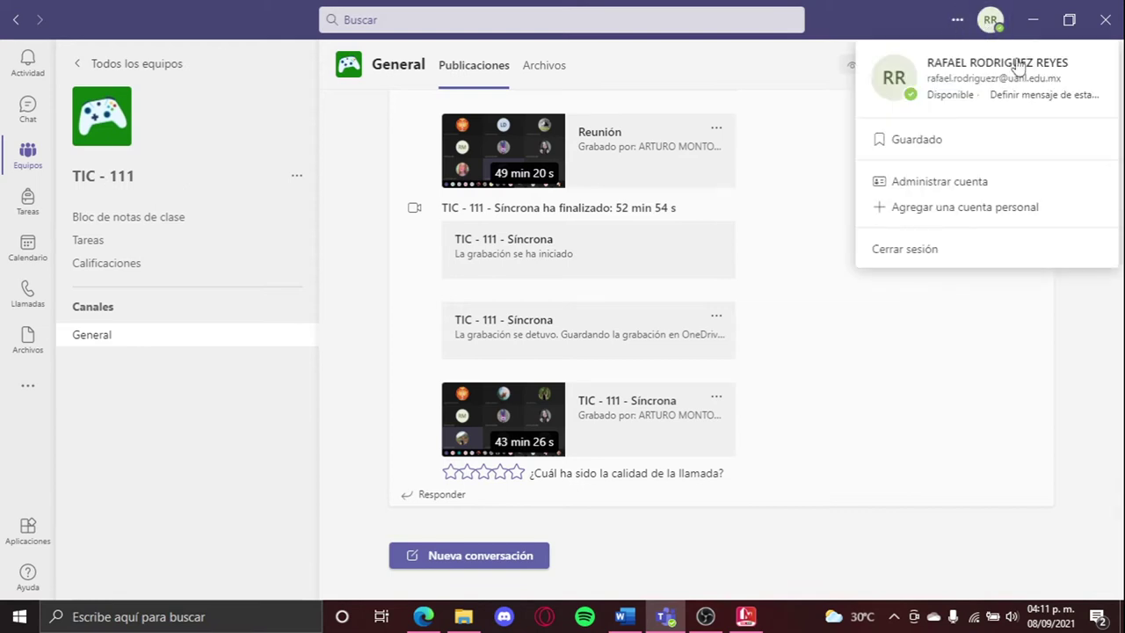
click(897, 95)
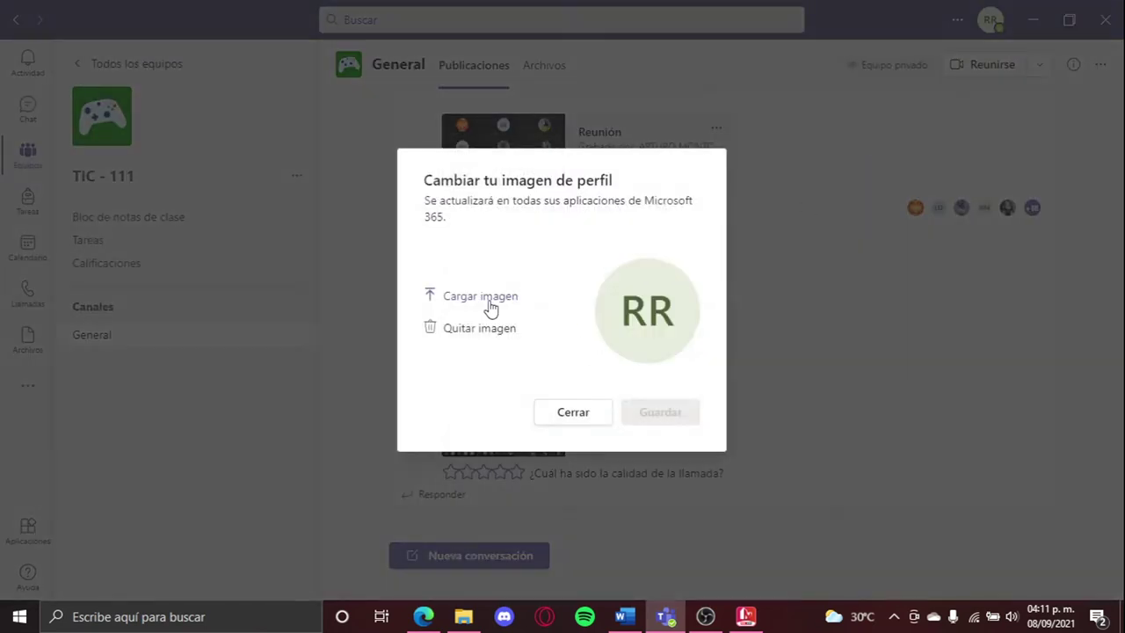
click(480, 298)
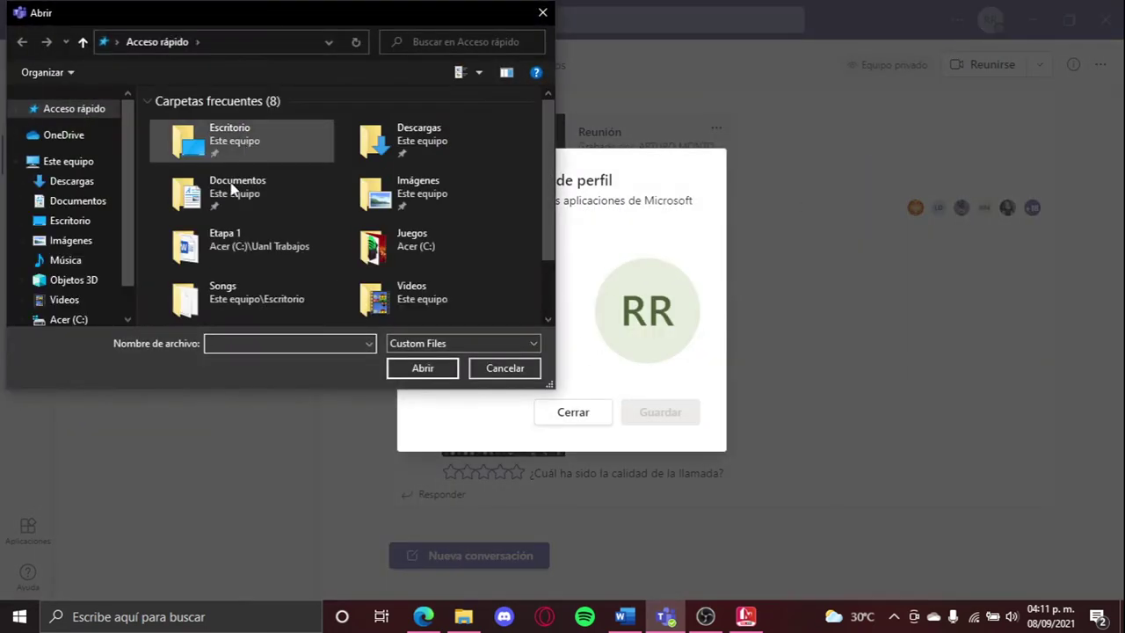
double_click(267, 292)
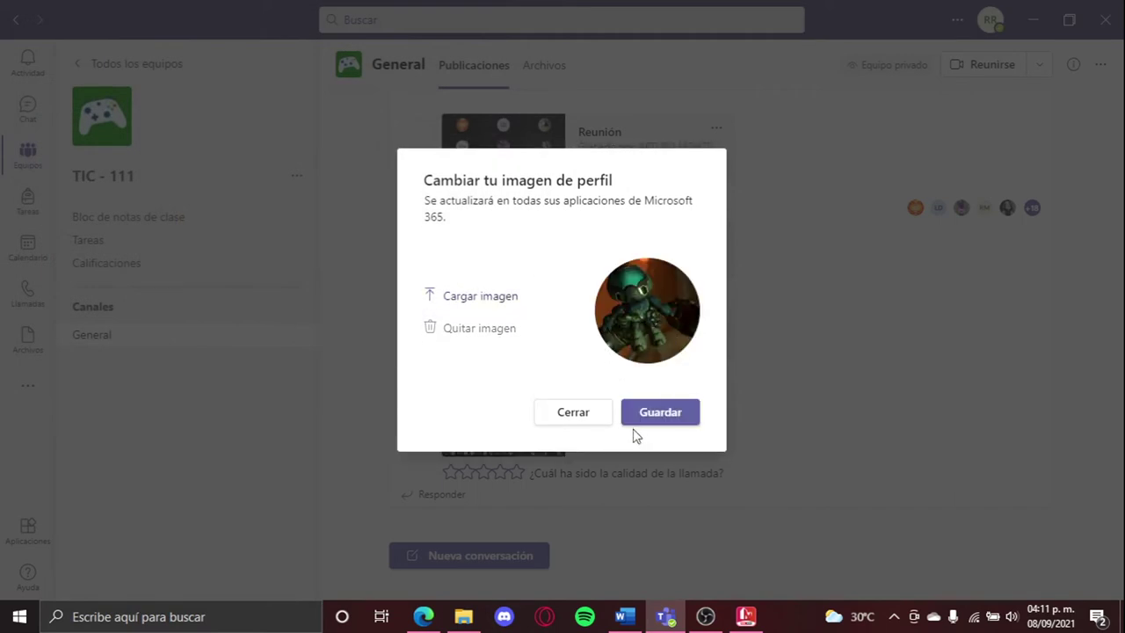
click(576, 418)
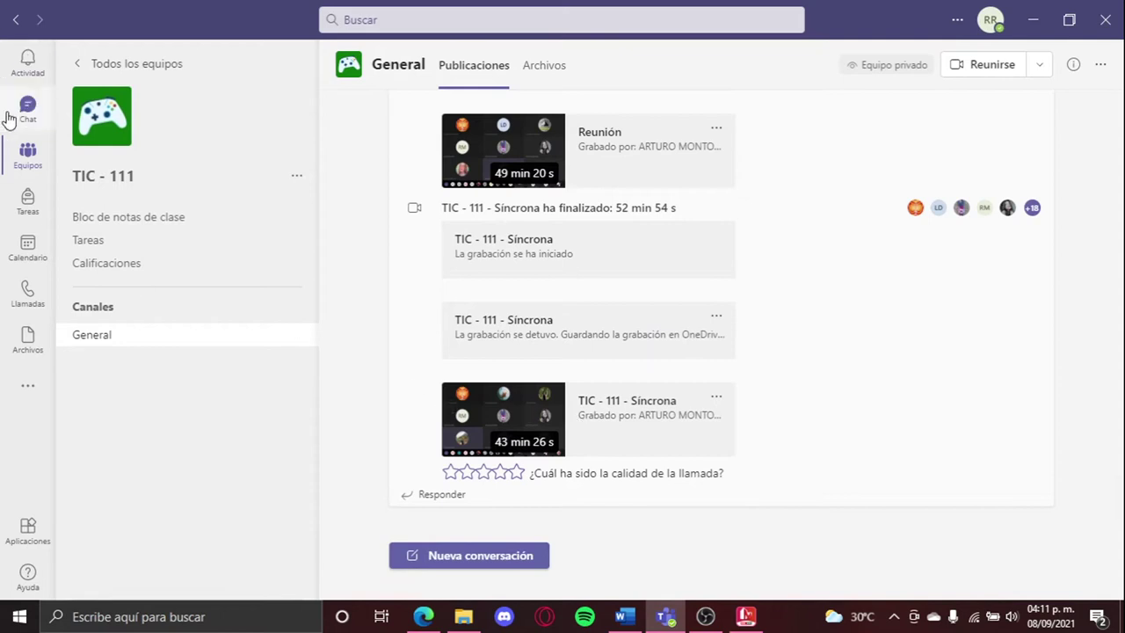
Step: Show all teams and open the form for creating a new team
click(30, 121)
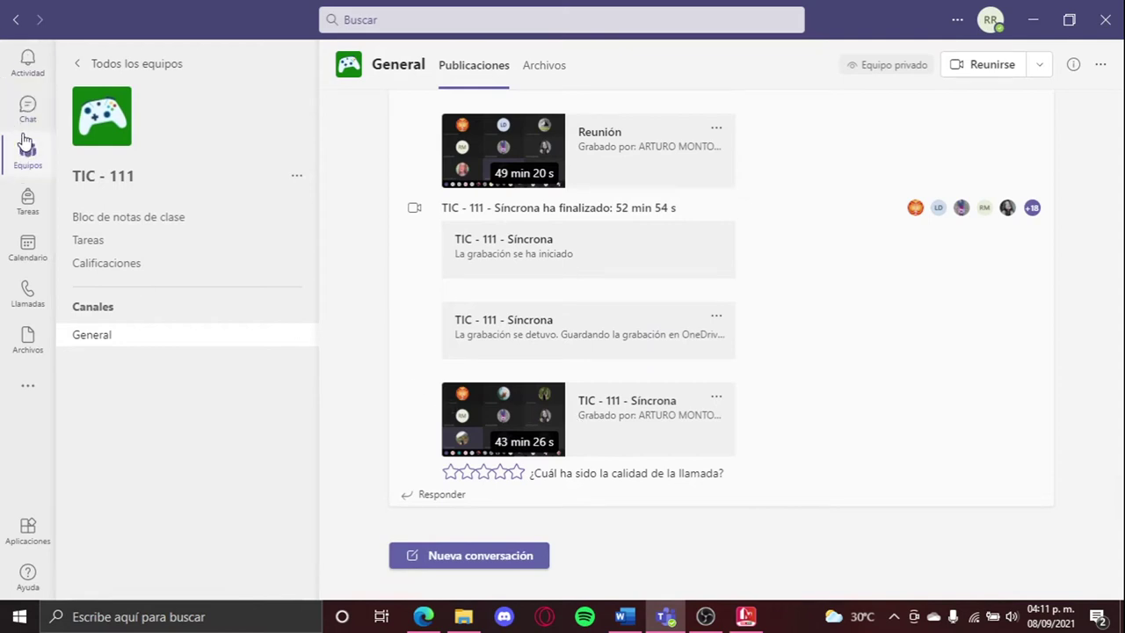
click(27, 153)
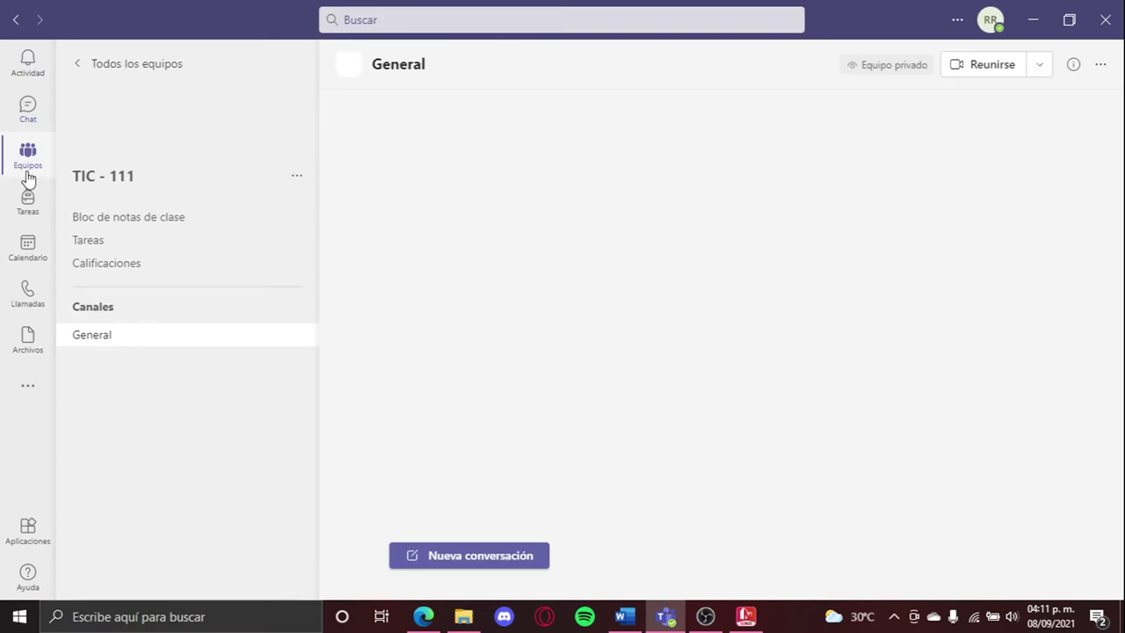
click(120, 61)
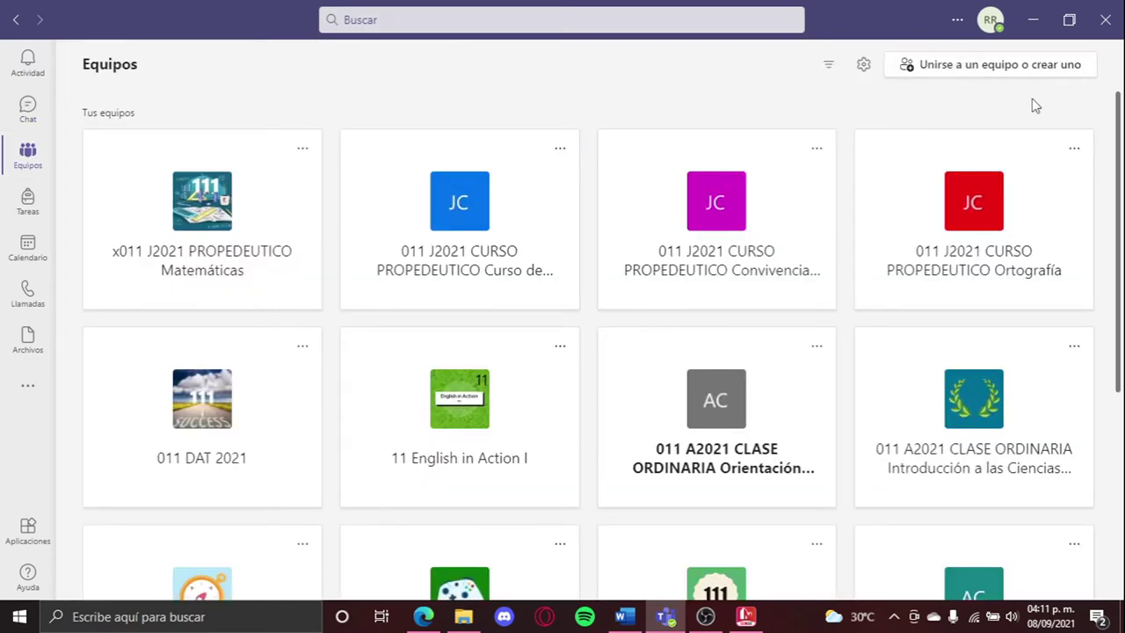
click(923, 78)
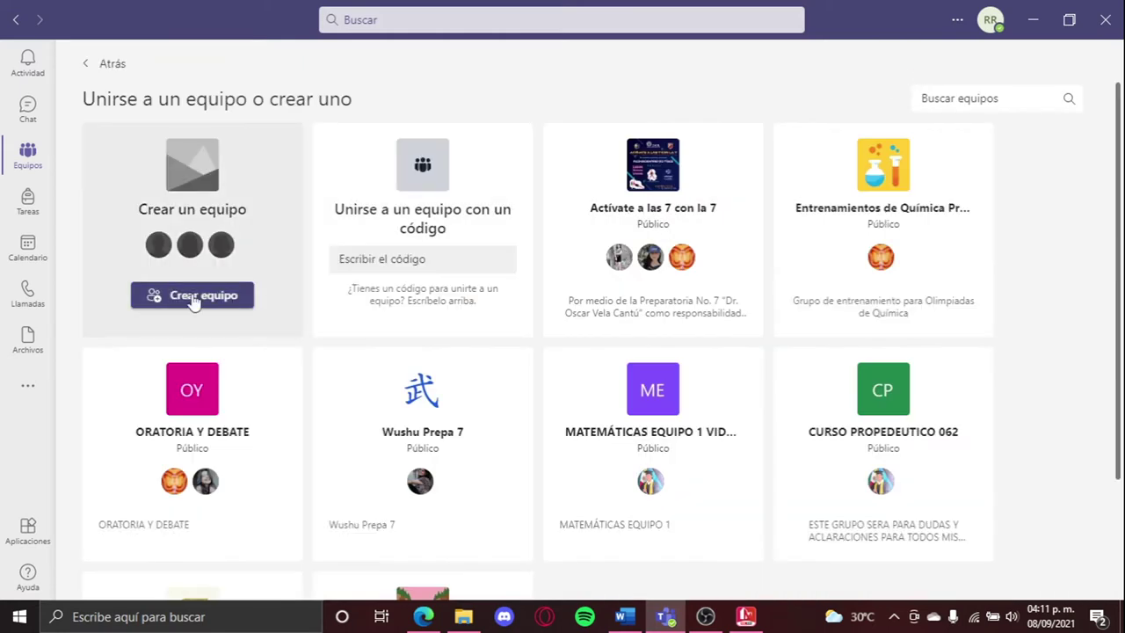
click(178, 295)
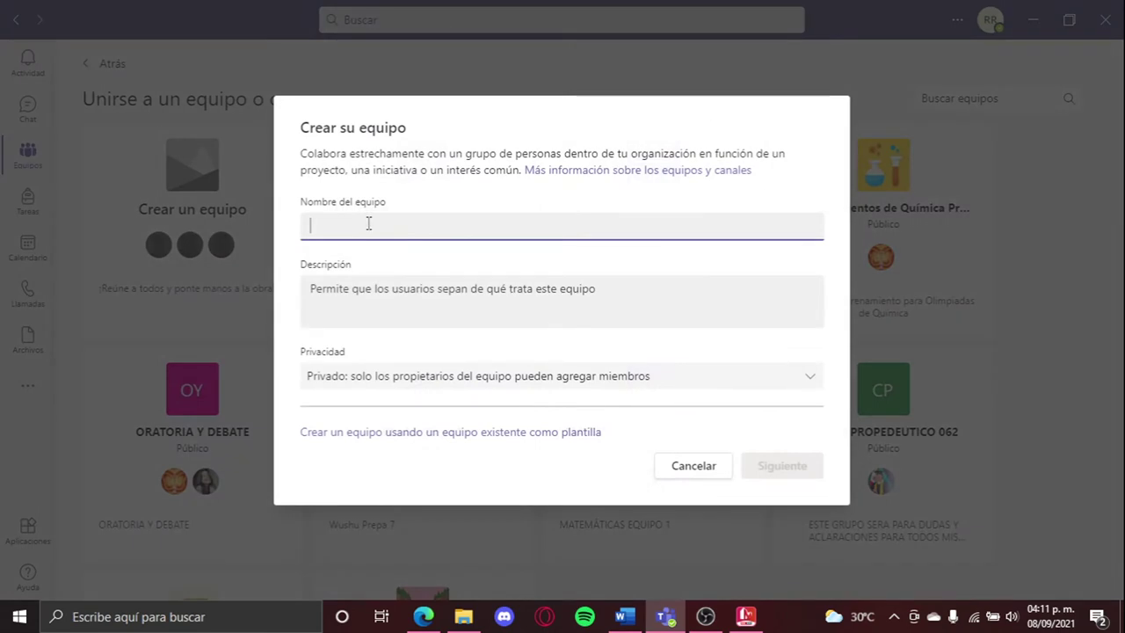
Step: Name the new team "RRR_Team 7 Nexus"
text(T)
key(Caps_Lock)
text(ea)
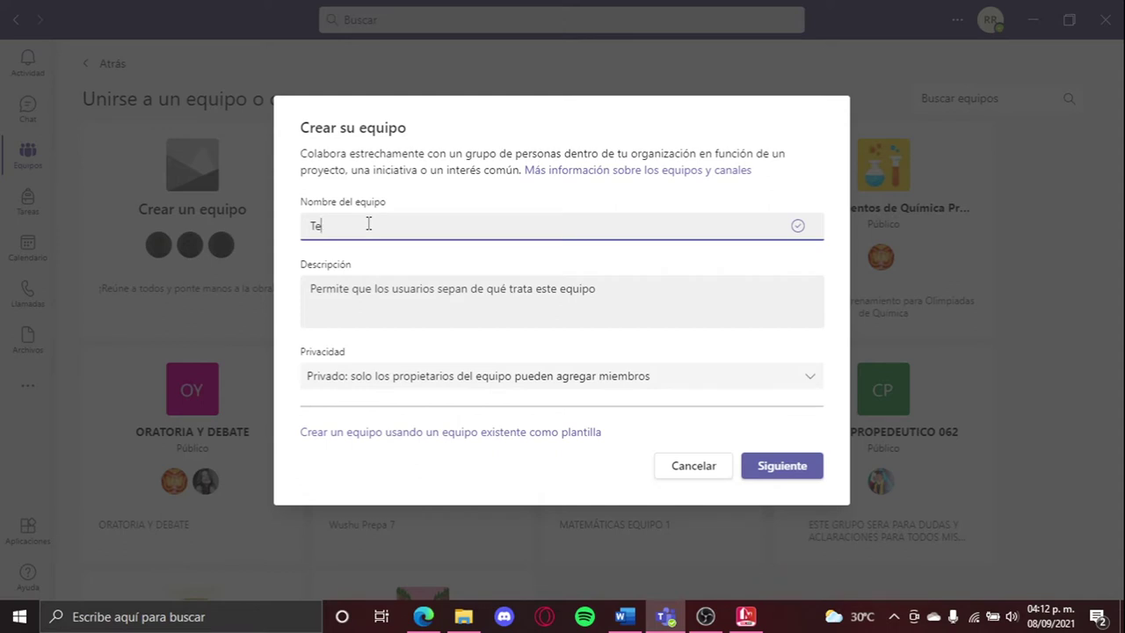
key(BackSpace)
key(BackSpace)
key(Caps_Lock)
text(RRR)
key(Caps_Lock)
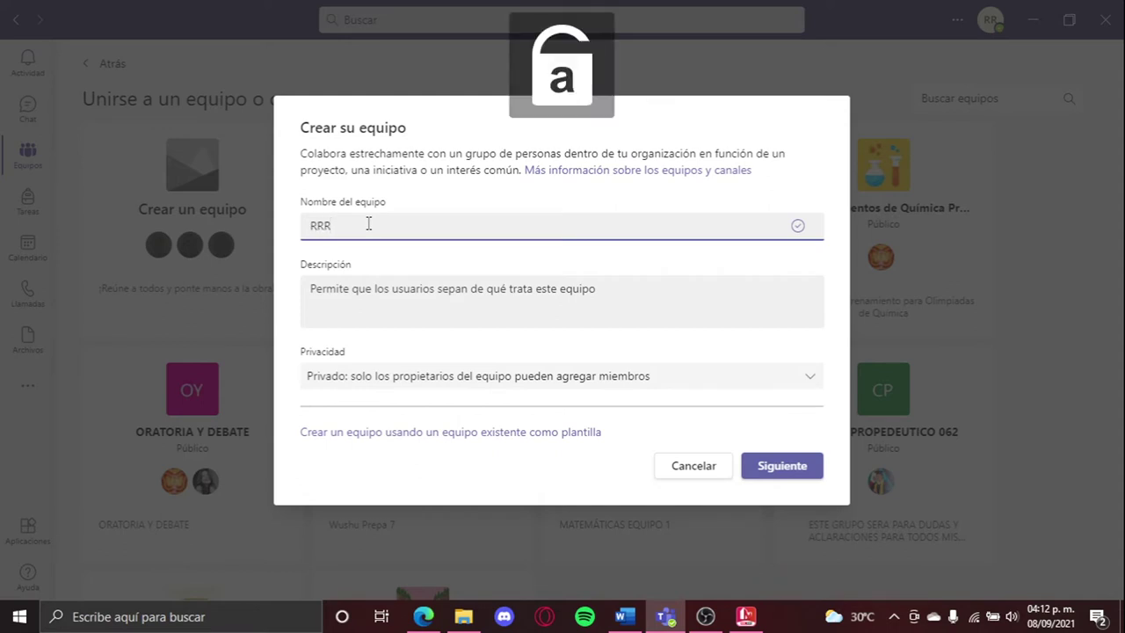
text(_)
key(Caps_Lock)
text(T)
key(Caps_Lock)
text(eam)
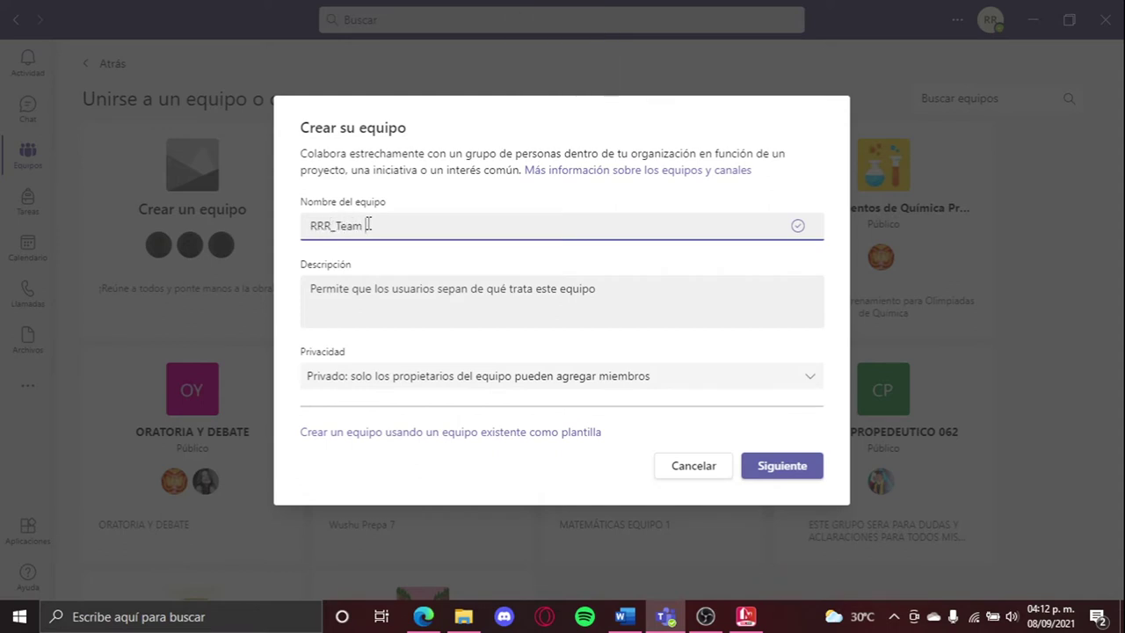
key(Caps_Lock)
text(N)
key(Caps_Lock)
Step: Describe the team as "hello, this is a team", keep its privacy as Privado, and proceed to adding members
click(357, 287)
text(hello, this is a team)
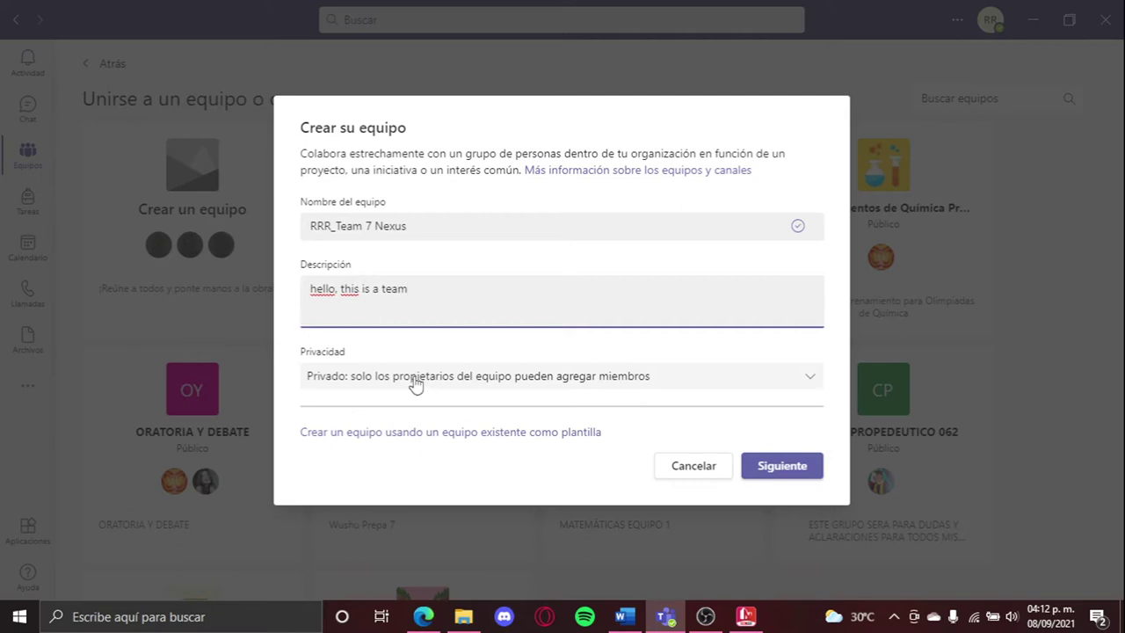
click(414, 380)
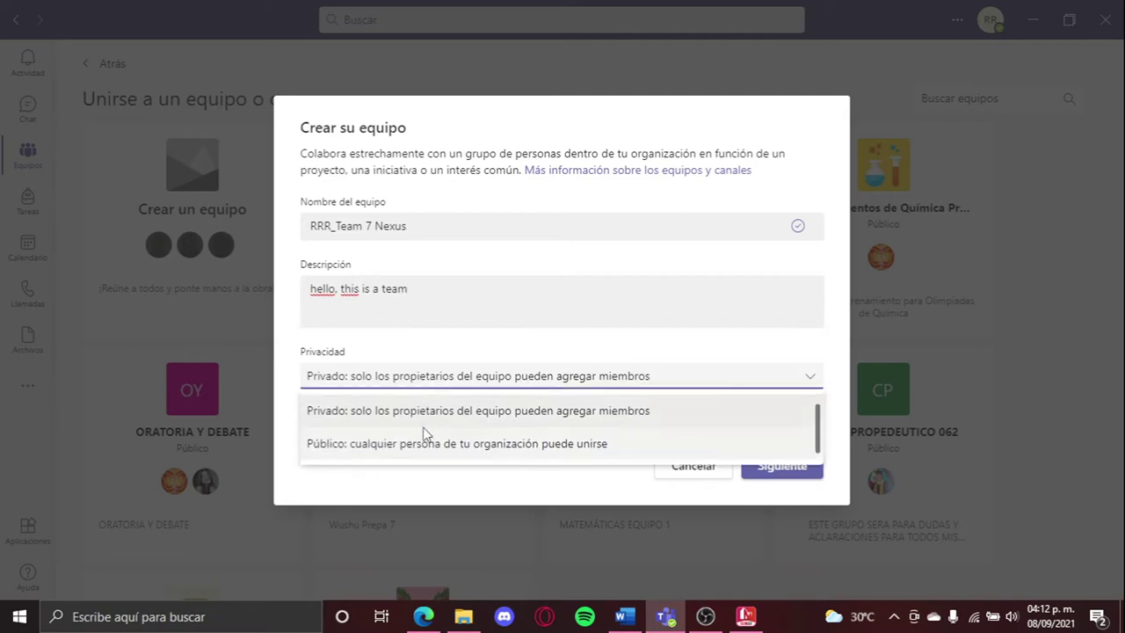
click(594, 377)
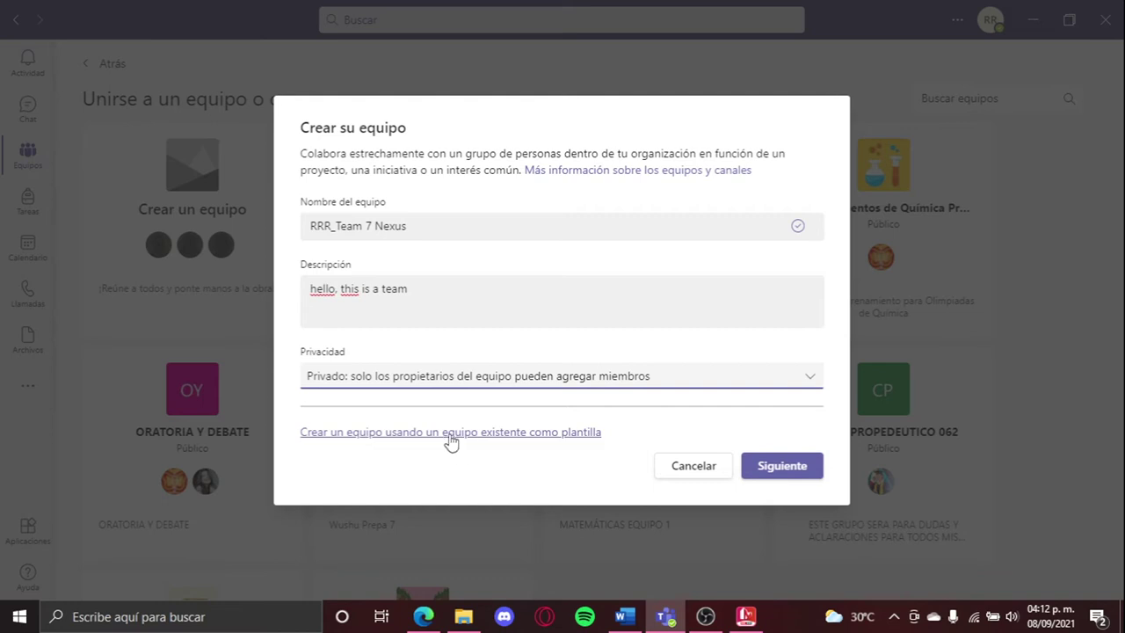
click(800, 471)
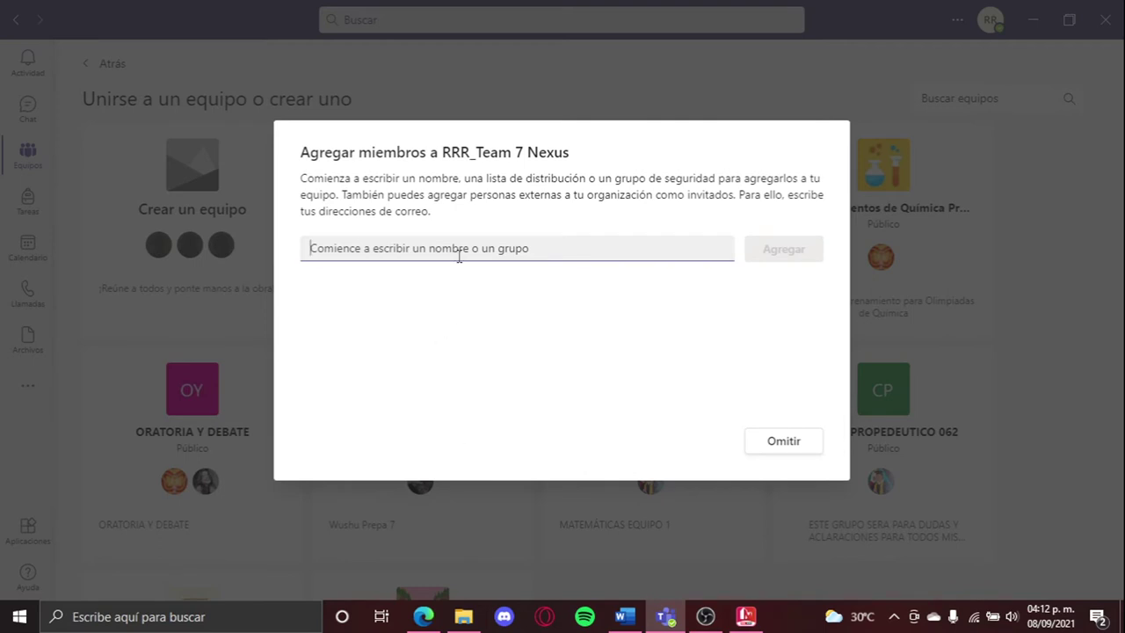
Step: Find two students by name, add them to the new team with the Miembro role, and finish adding members
text(marie)
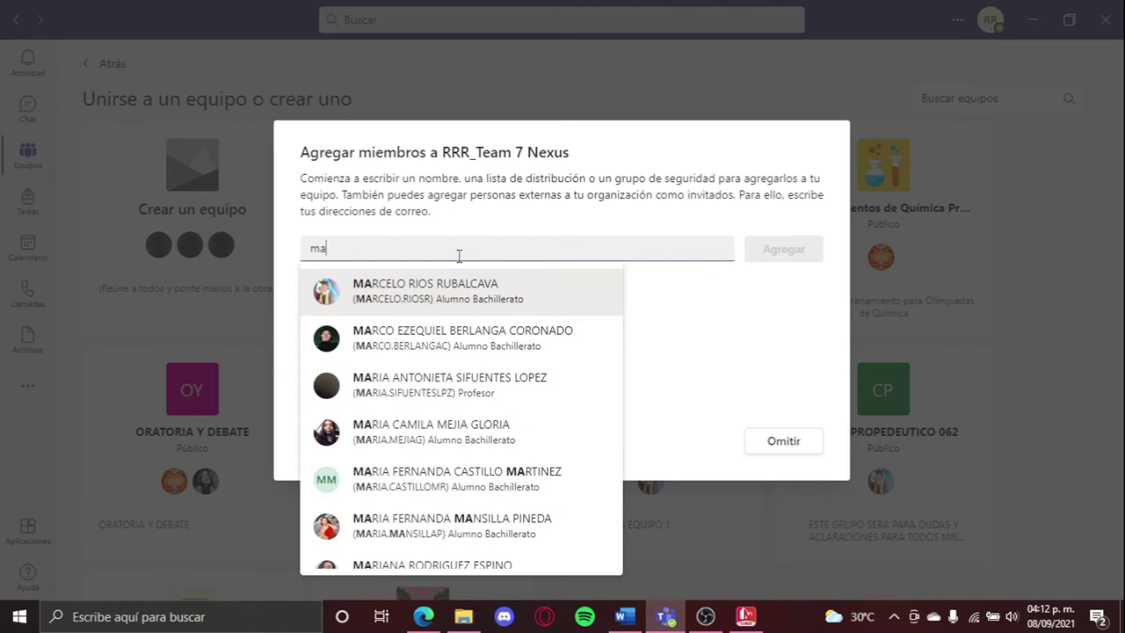
key(BackSpace)
key(BackSpace)
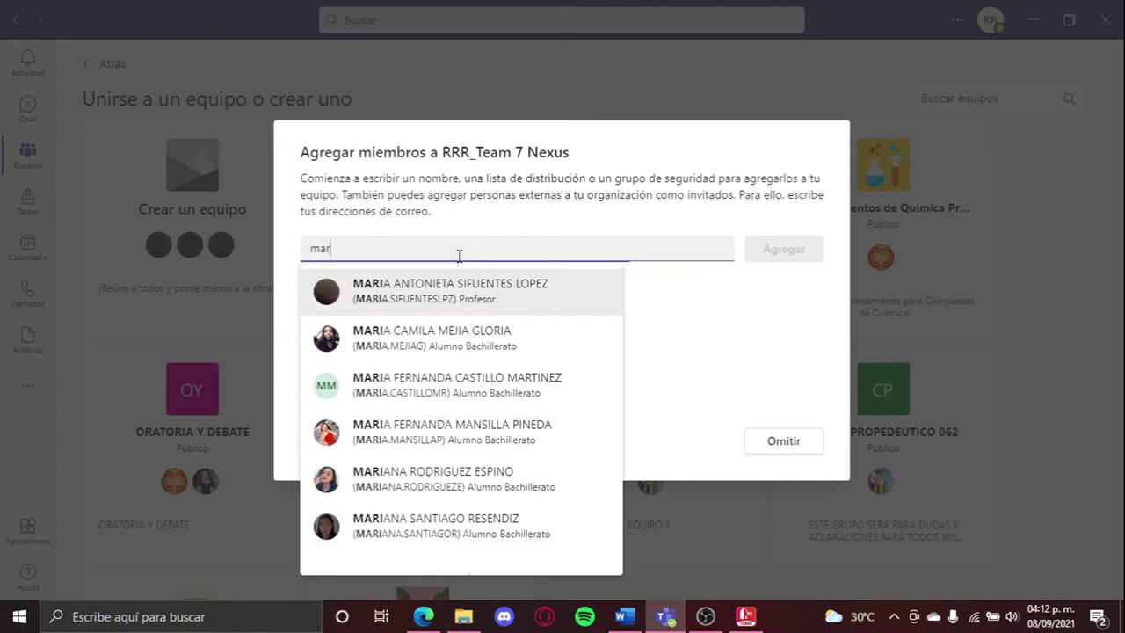
click(407, 297)
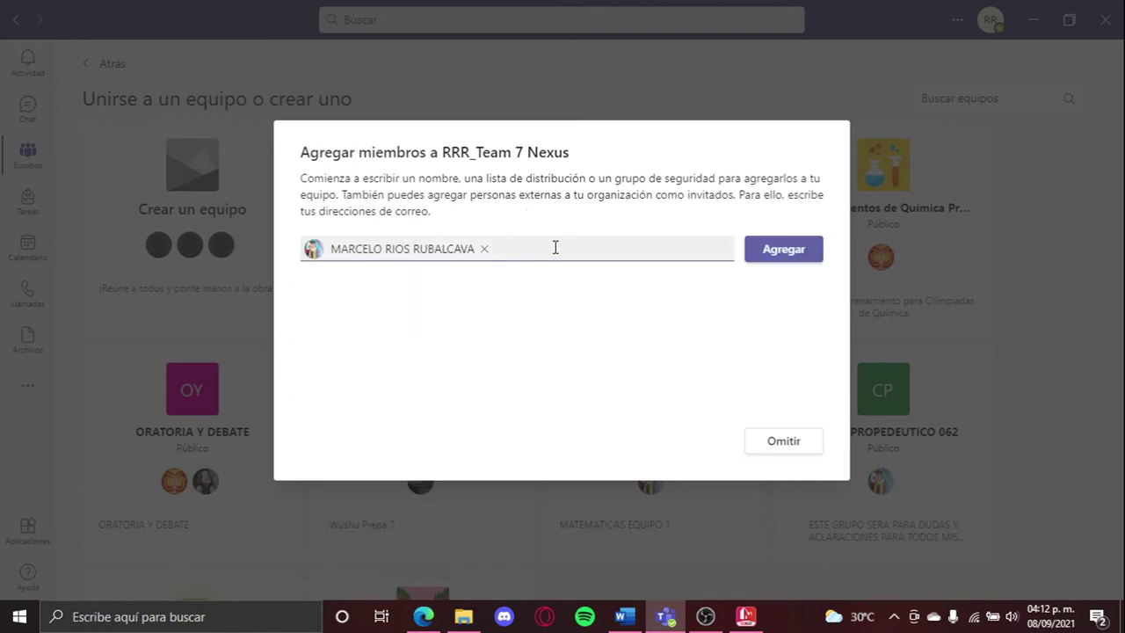
text(paula)
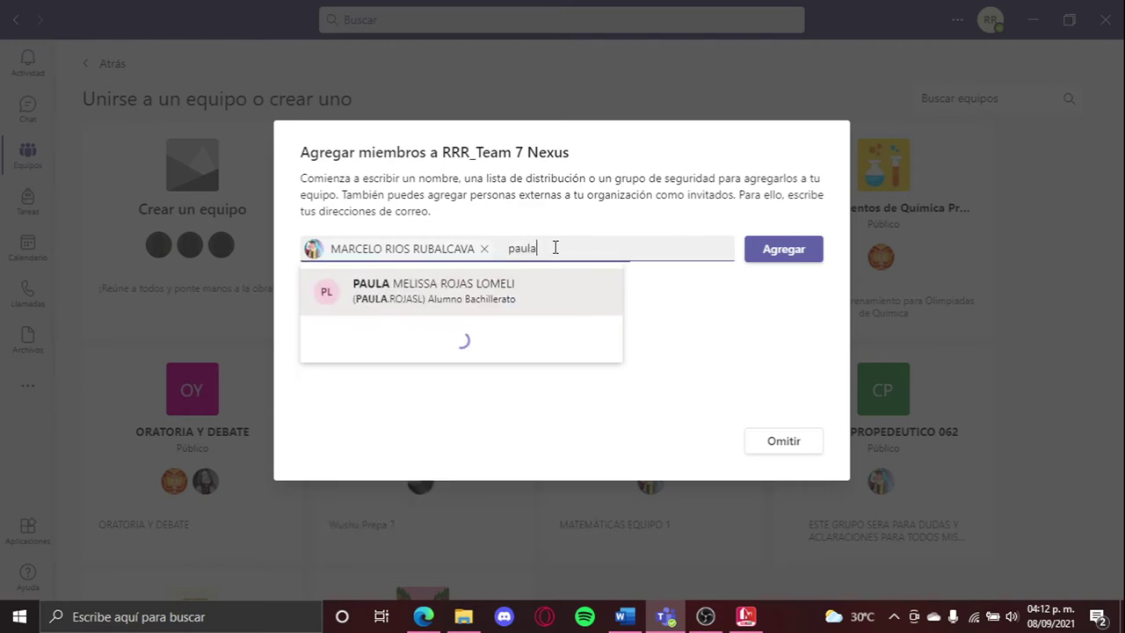
click(442, 303)
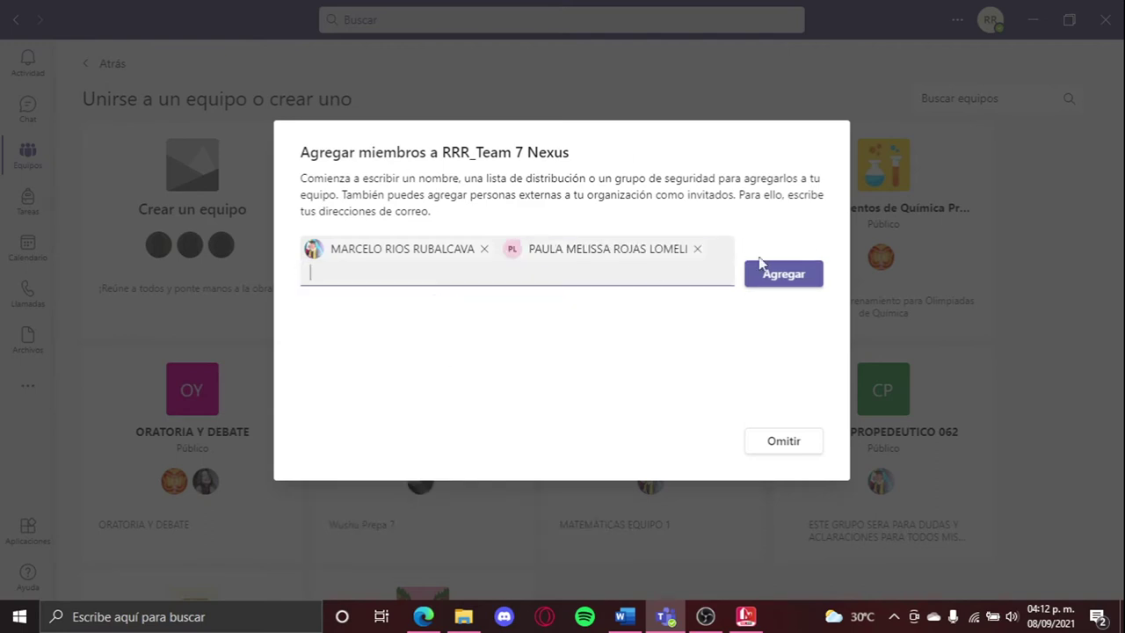
click(763, 267)
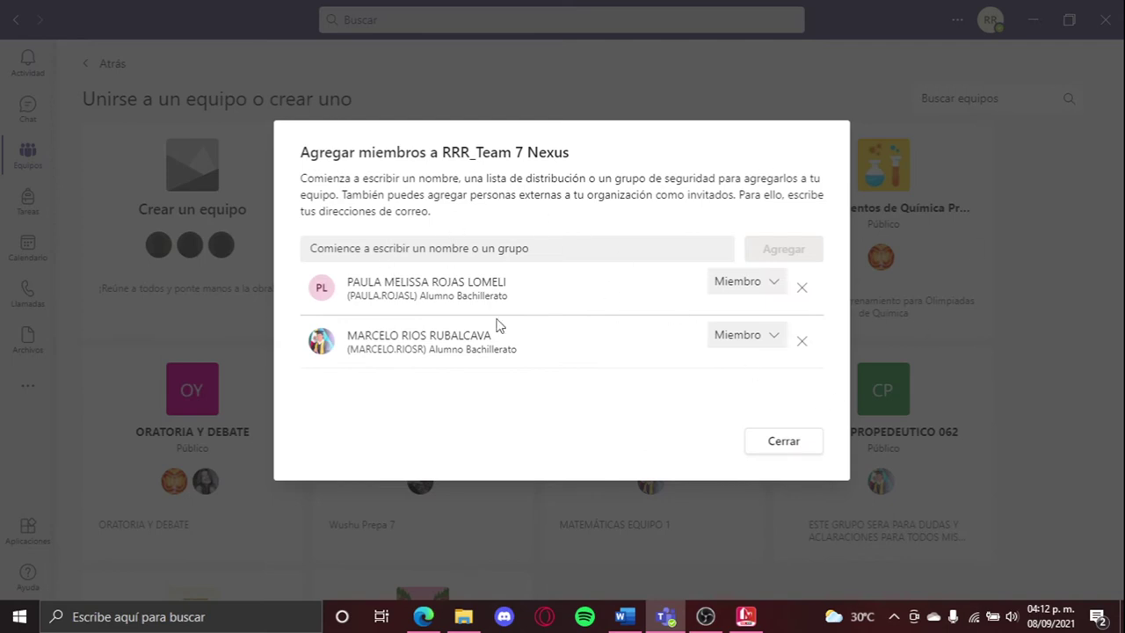
click(802, 448)
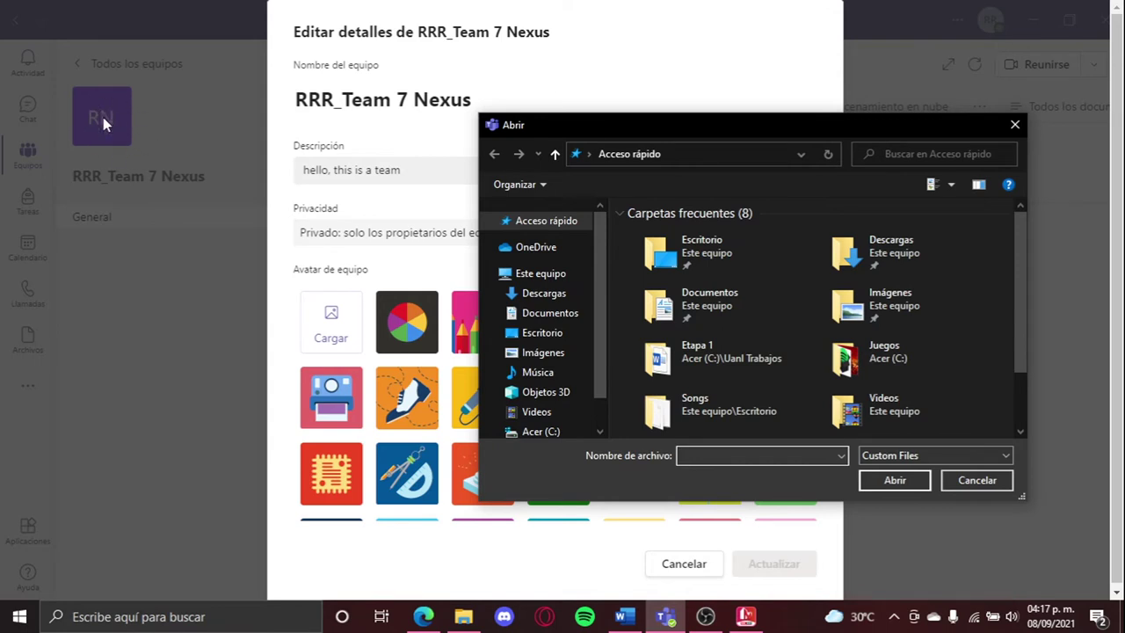
Step: Load the recent image maxresdefault as the team's avatar and update the team details
drag(588, 124, 616, 268)
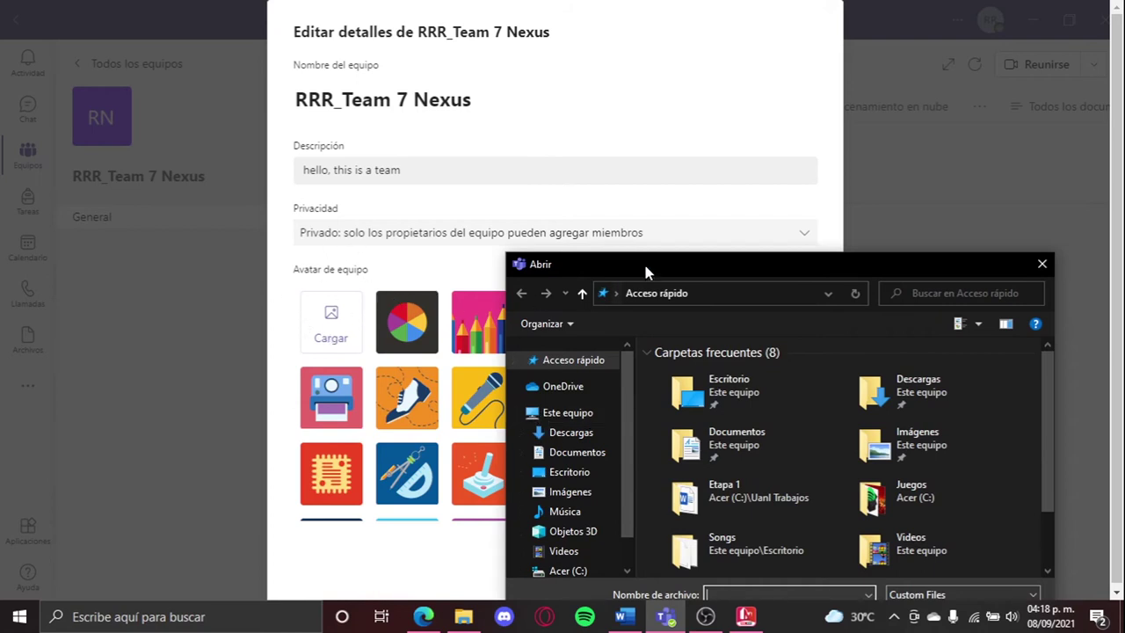
drag(645, 266, 561, 136)
scroll(747, 321, down, 2)
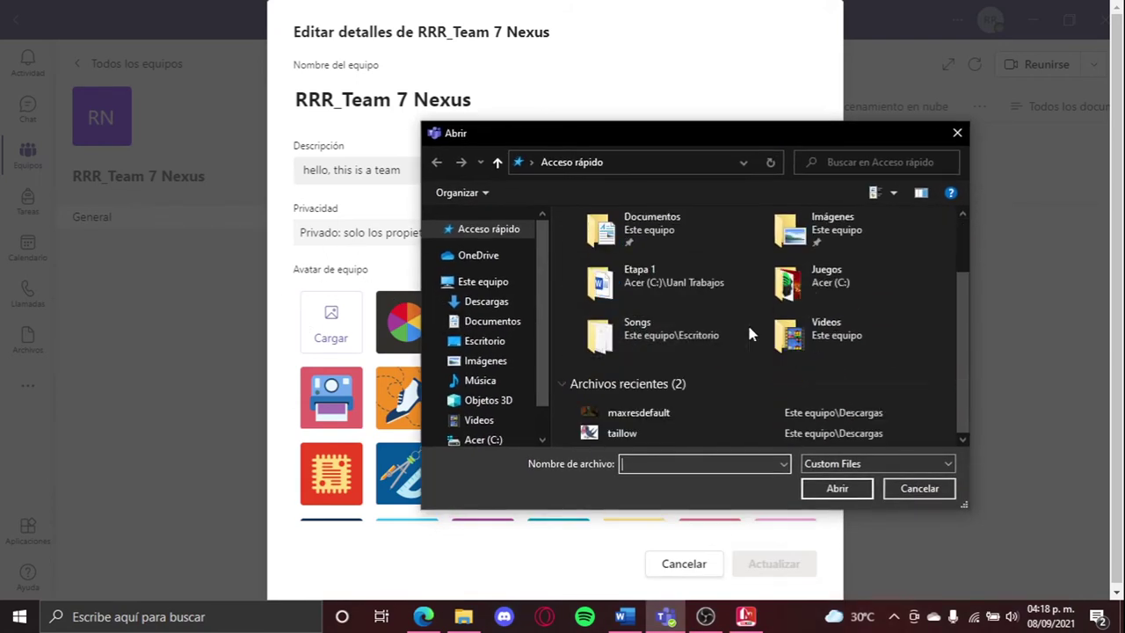
double_click(701, 420)
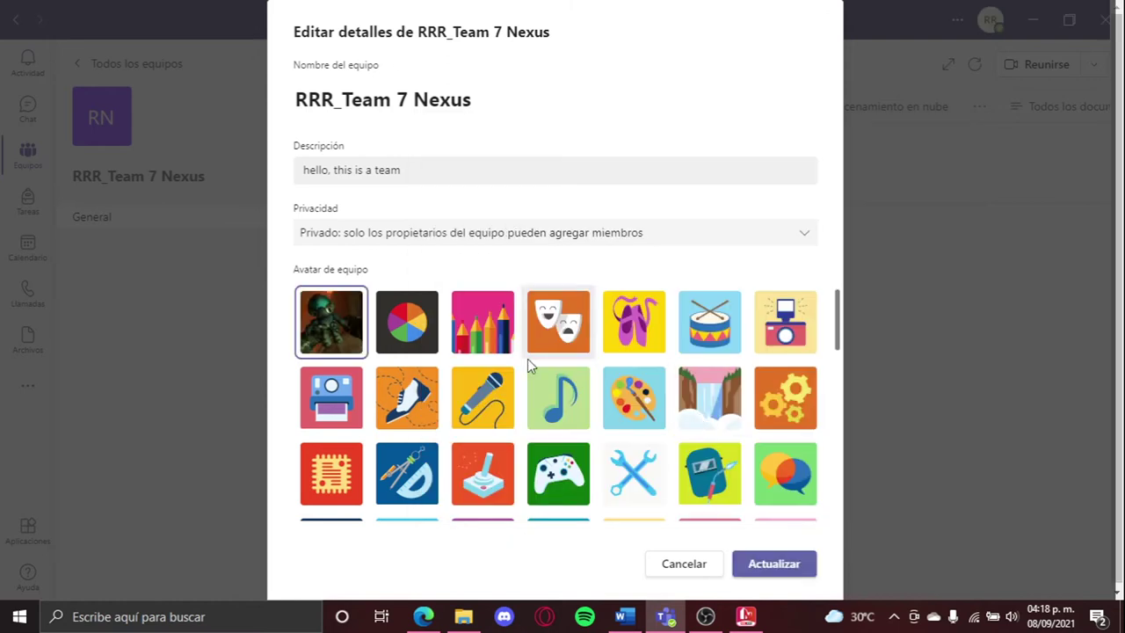
click(782, 567)
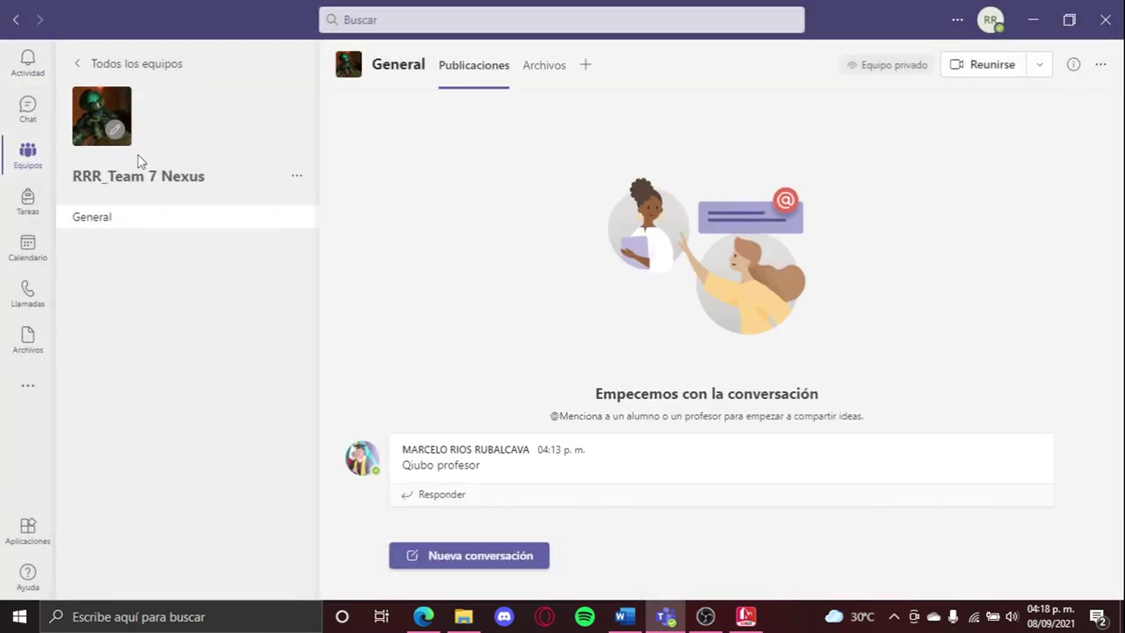
Step: Create a folder named "Materiales de clase" in the files of the General channel
click(555, 70)
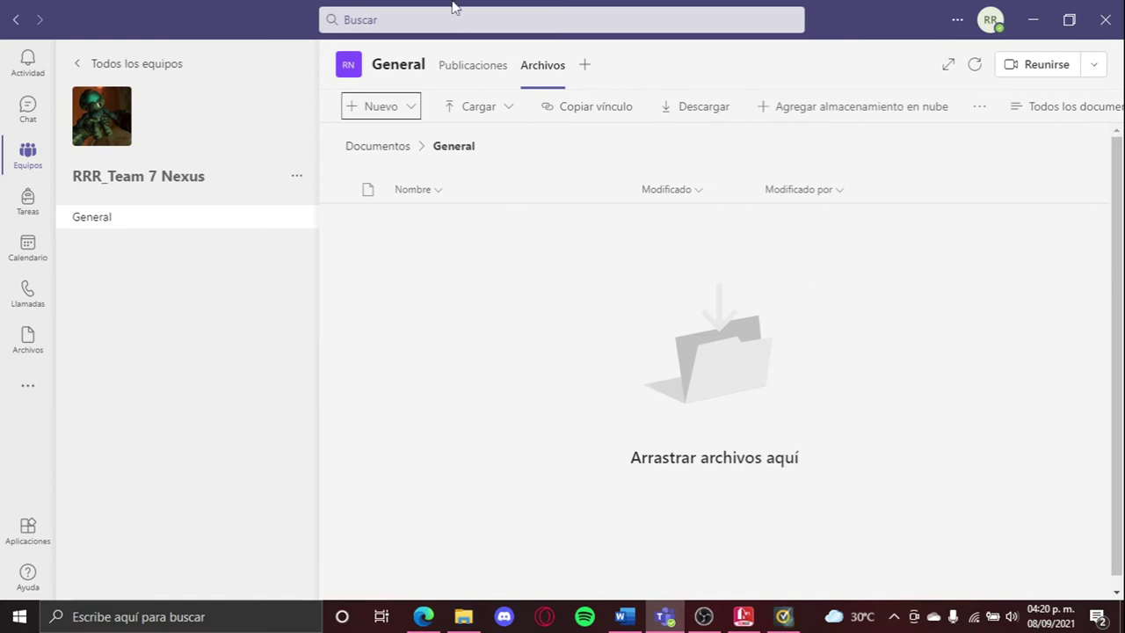
click(410, 107)
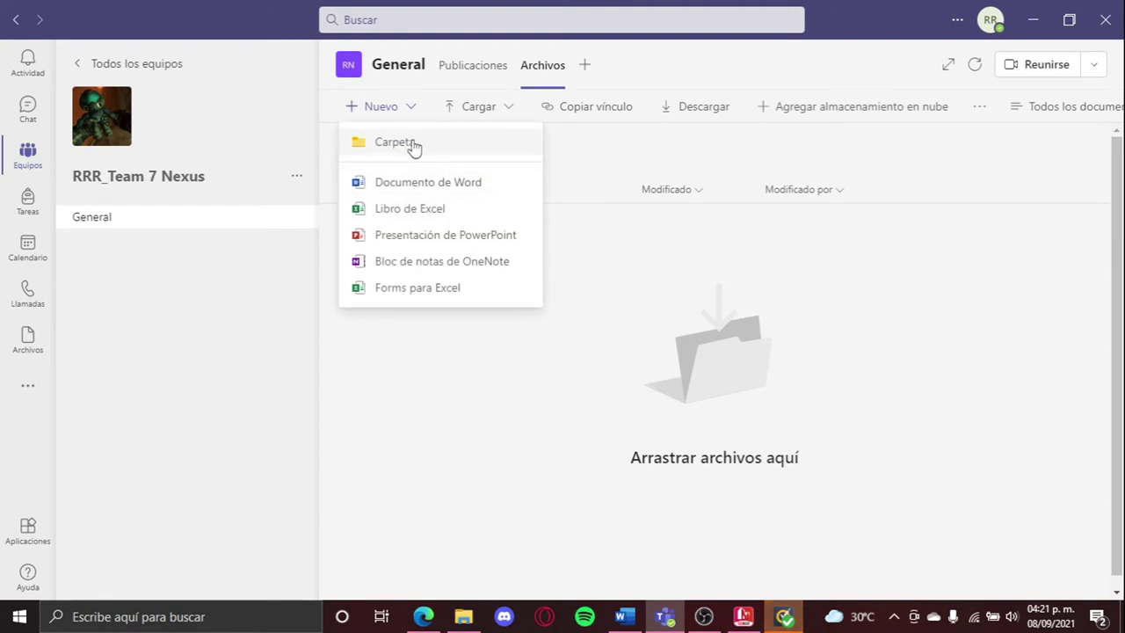
click(390, 142)
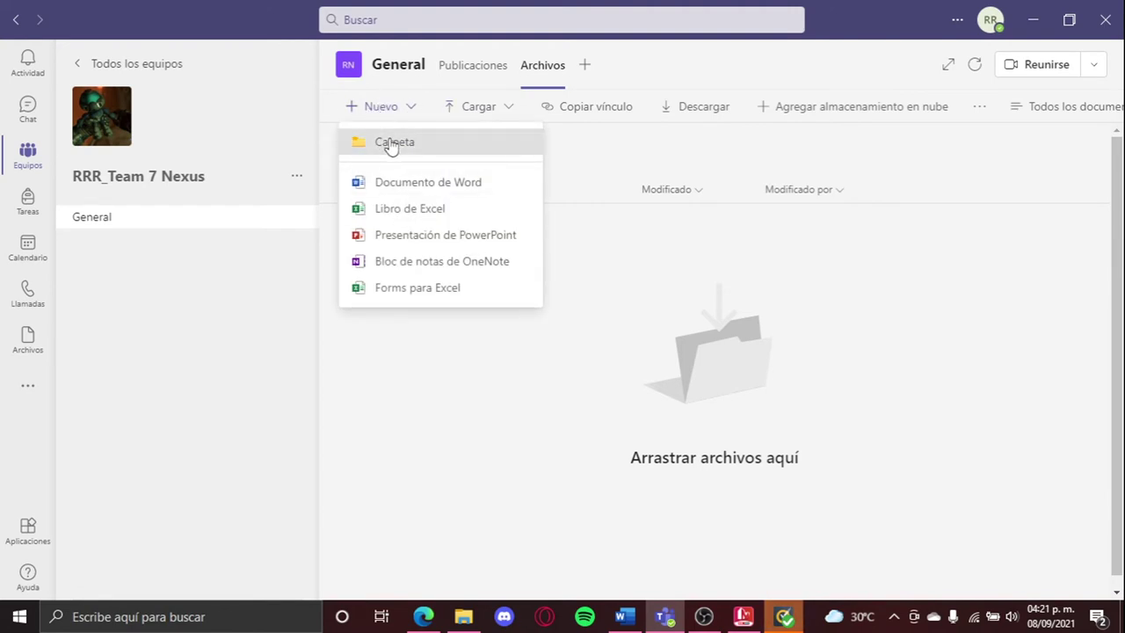
key(Caps_Lock)
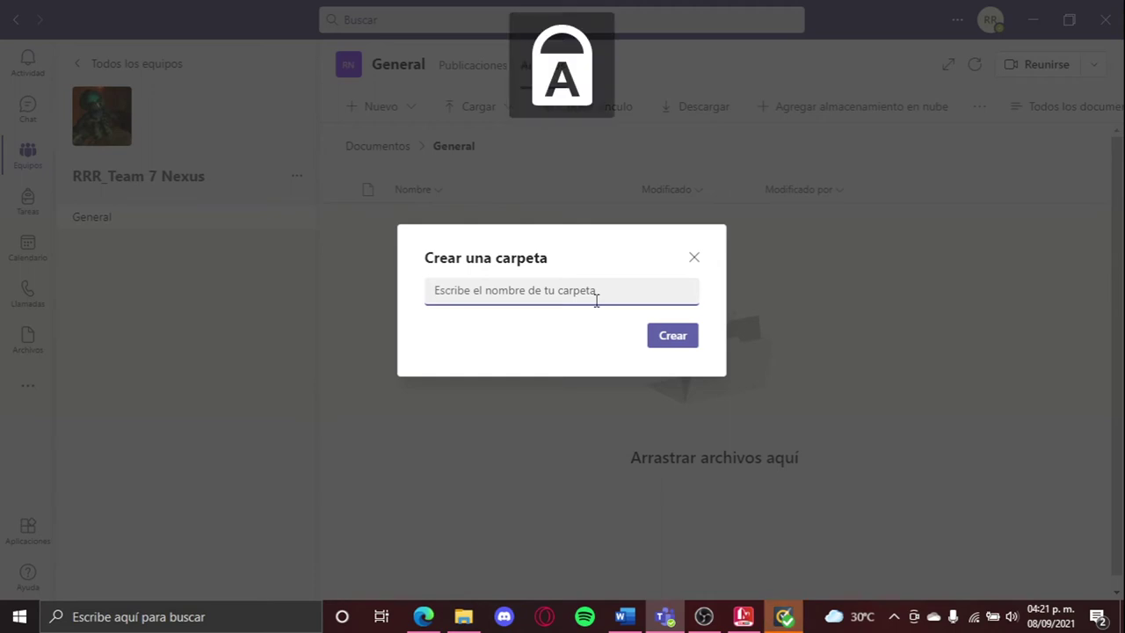
text(M)
key(Caps_Lock)
text(a)
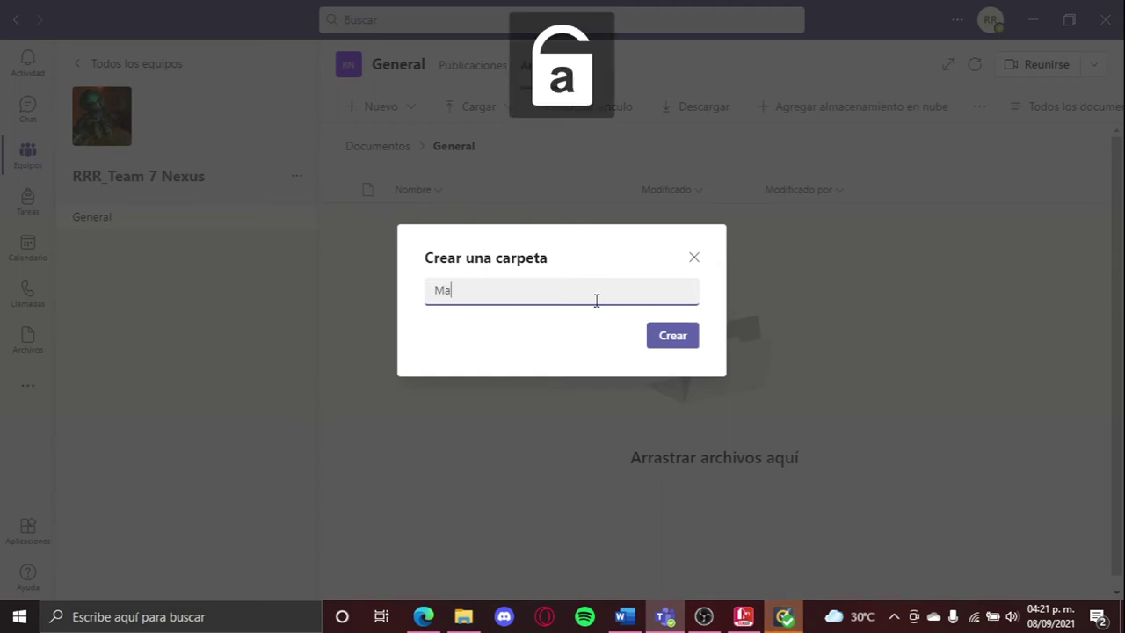
text(teriales de clase)
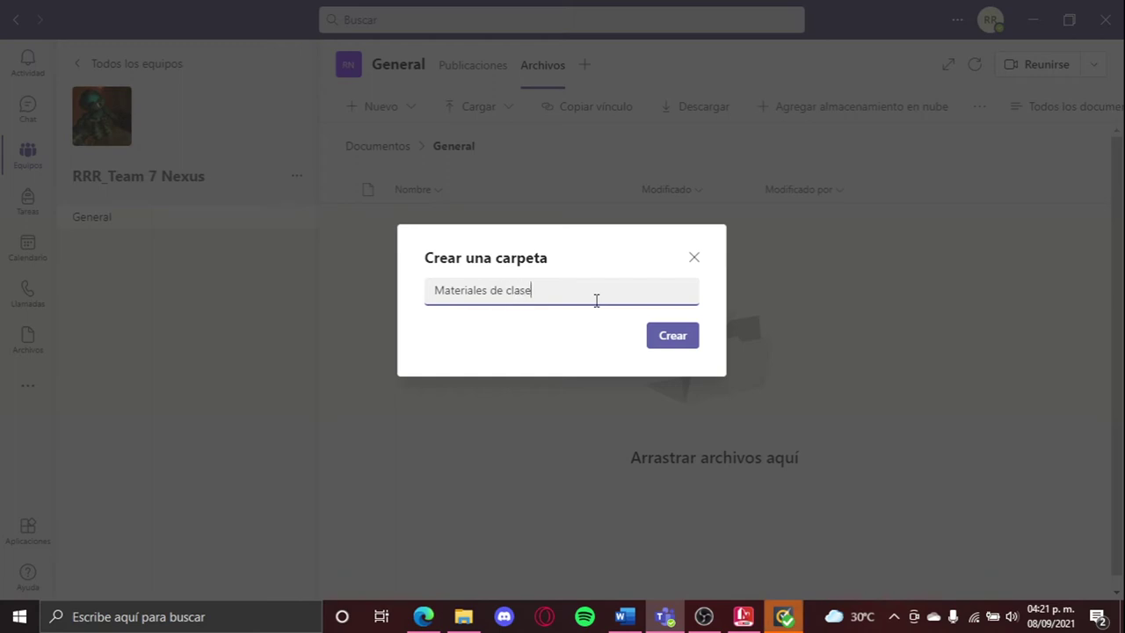
key(Return)
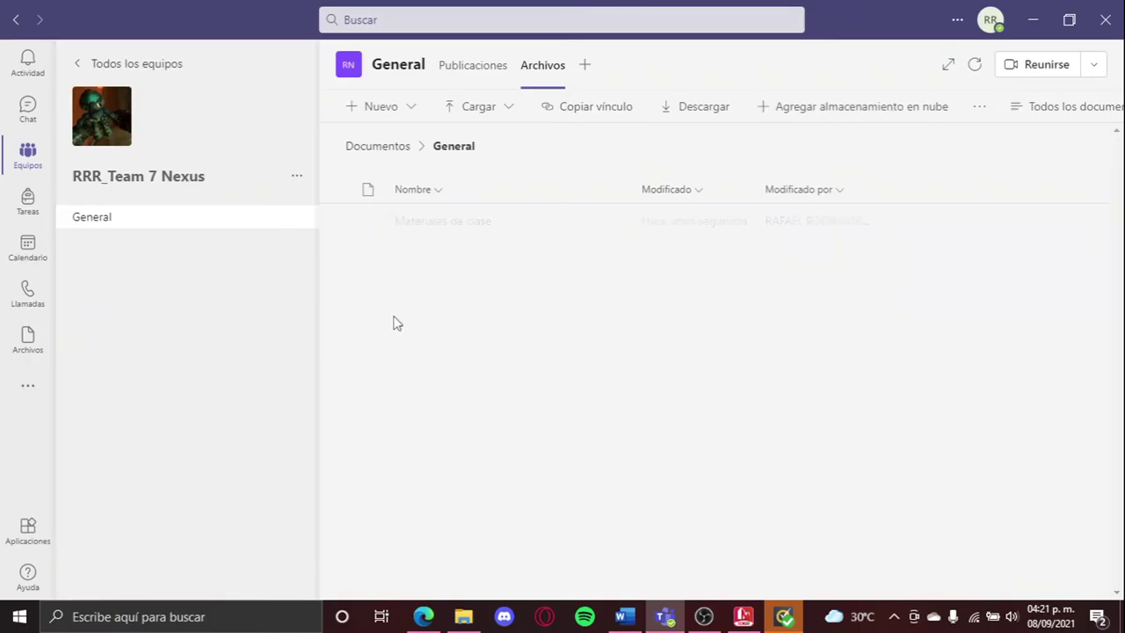
Step: Create a subfolder named "Stage" inside the "Materiales de clase" folder
double_click(528, 223)
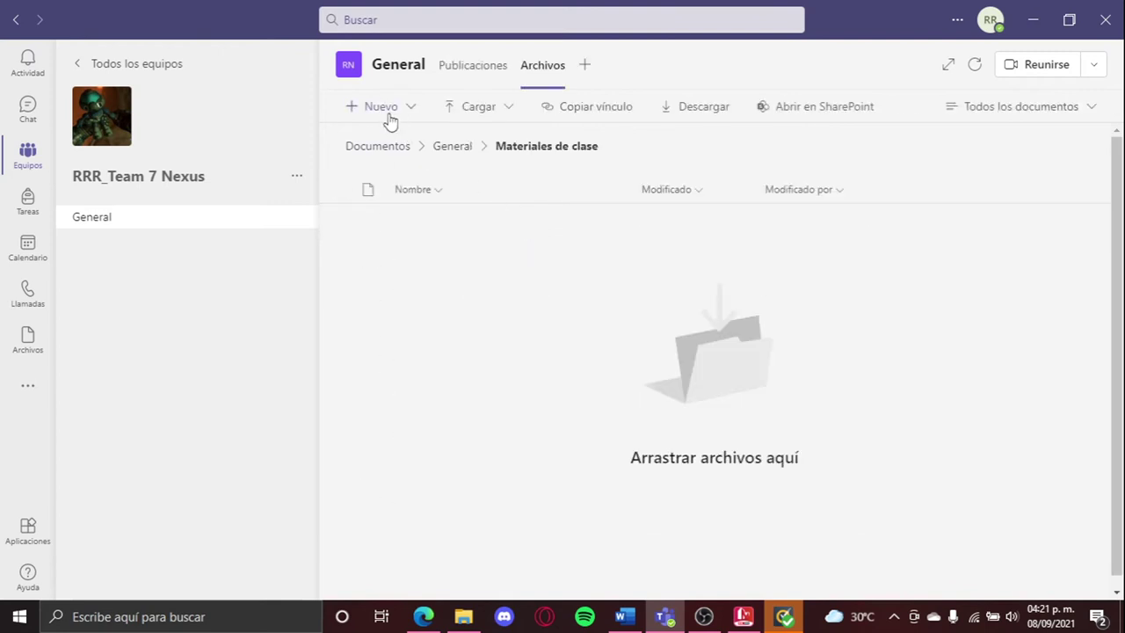
click(389, 116)
click(395, 144)
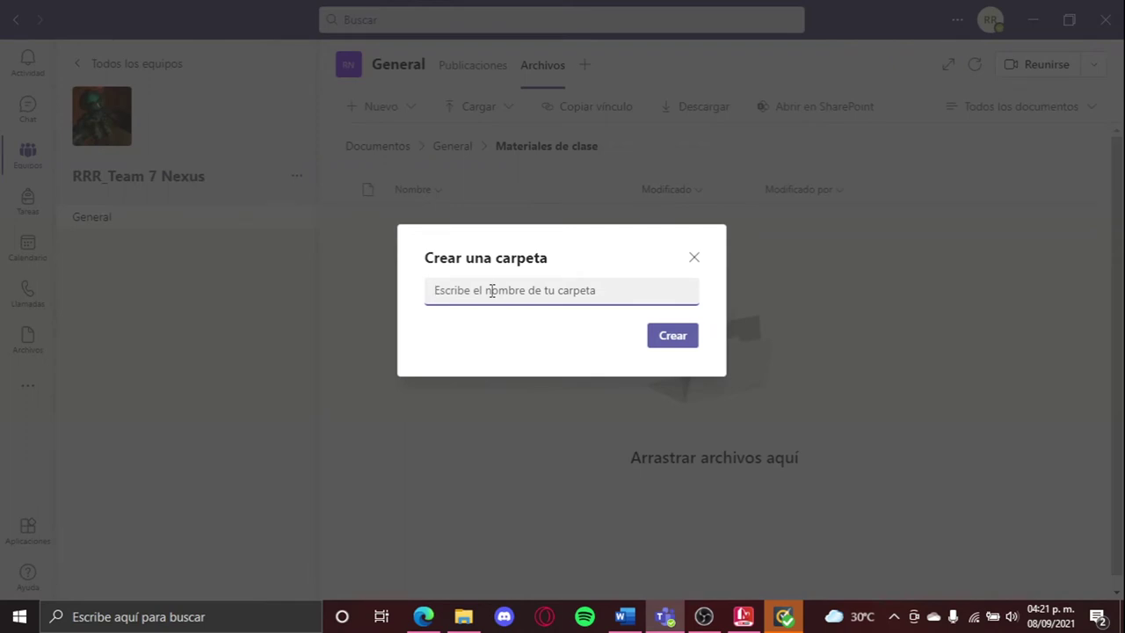
key(Caps_Lock)
text(S)
key(Caps_Lock)
text(t)
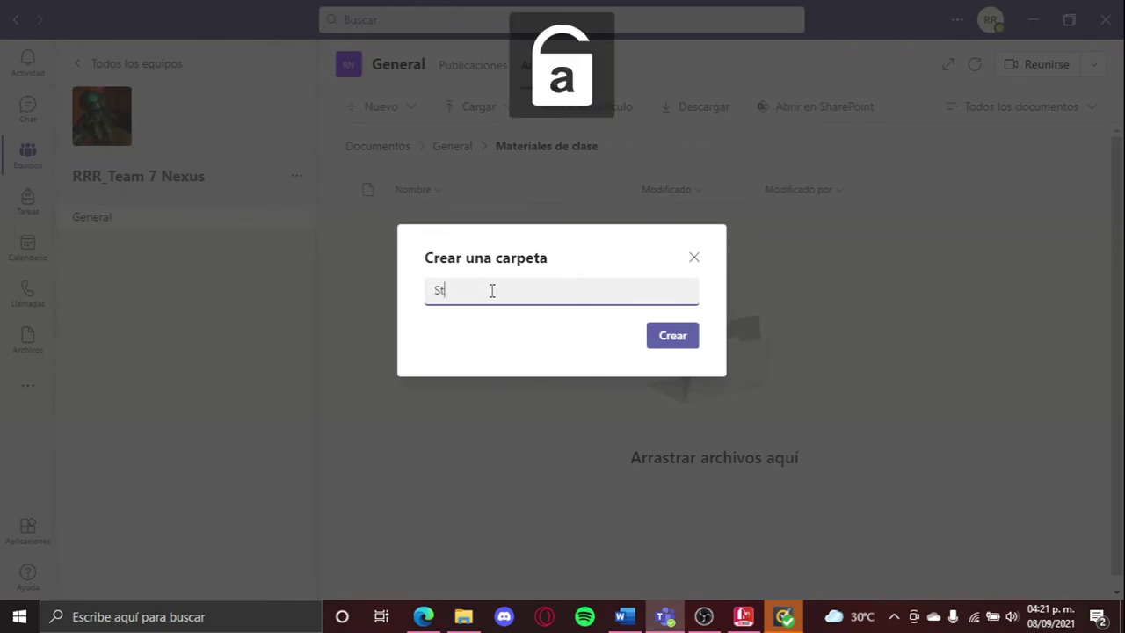
text(age)
key(Return)
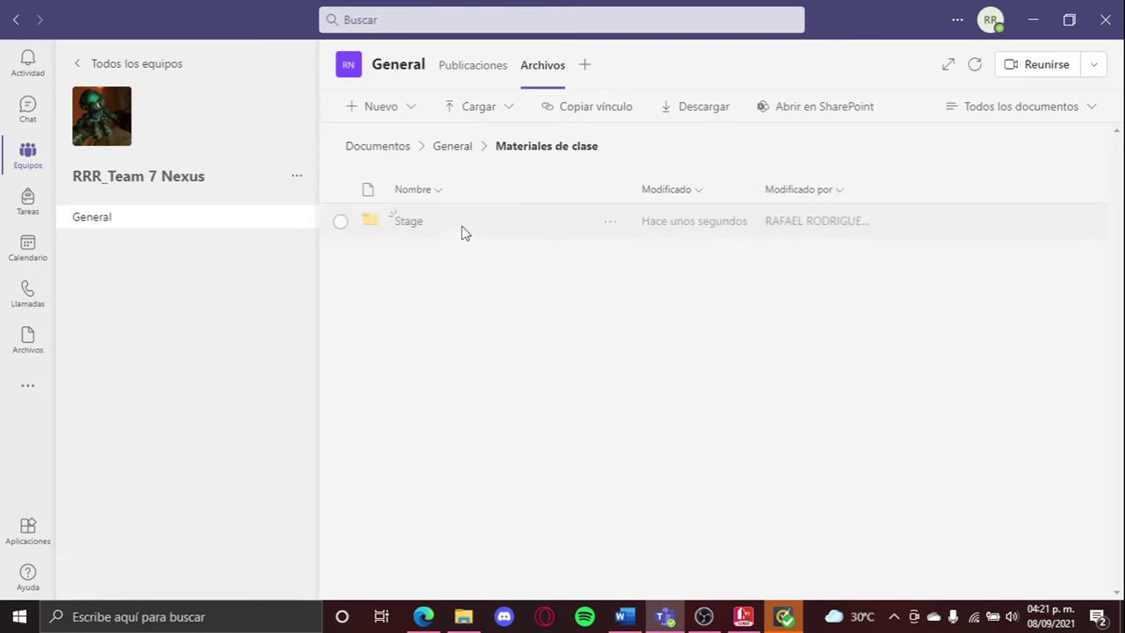
Step: Upload the file RRR_SelfEvaluation1.pdf from the computer into the "Stage" folder
click(448, 232)
click(413, 221)
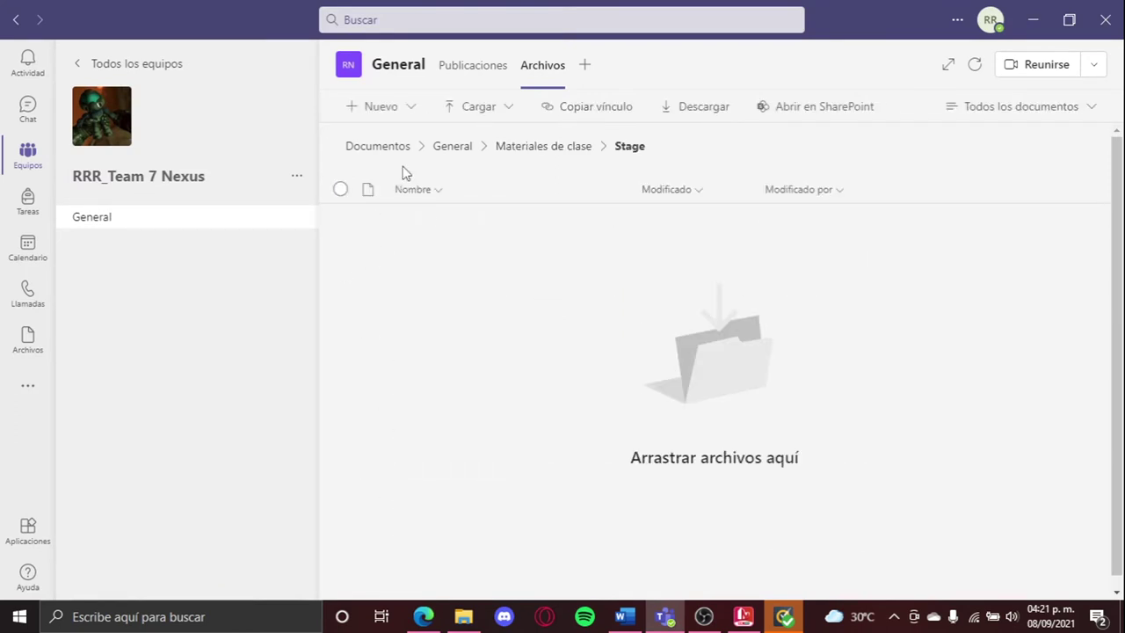
click(455, 114)
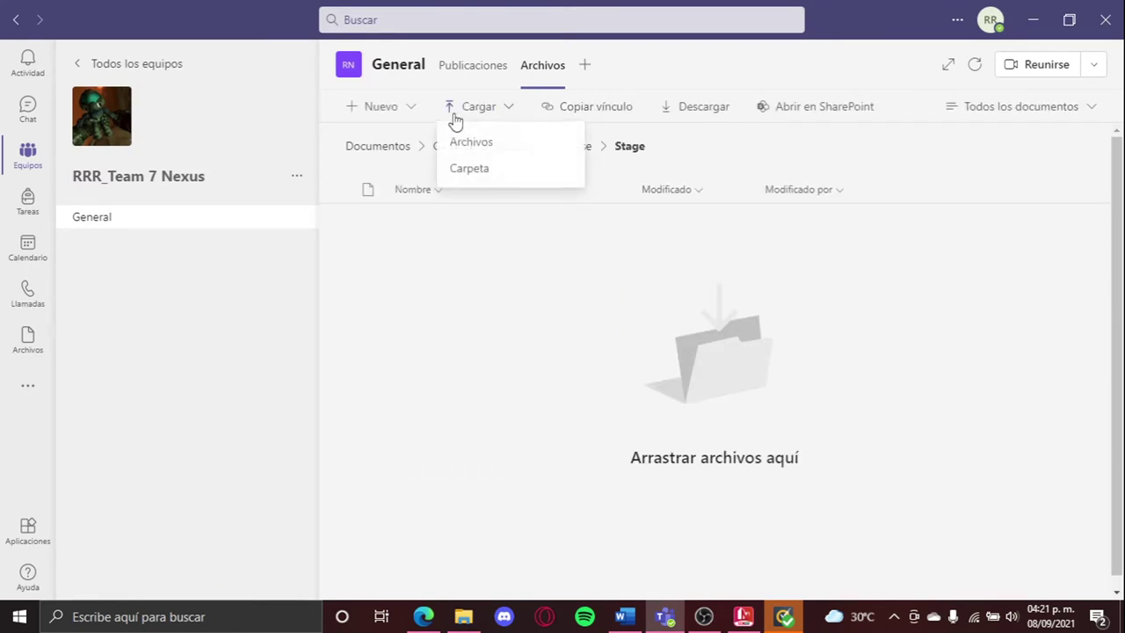
click(488, 151)
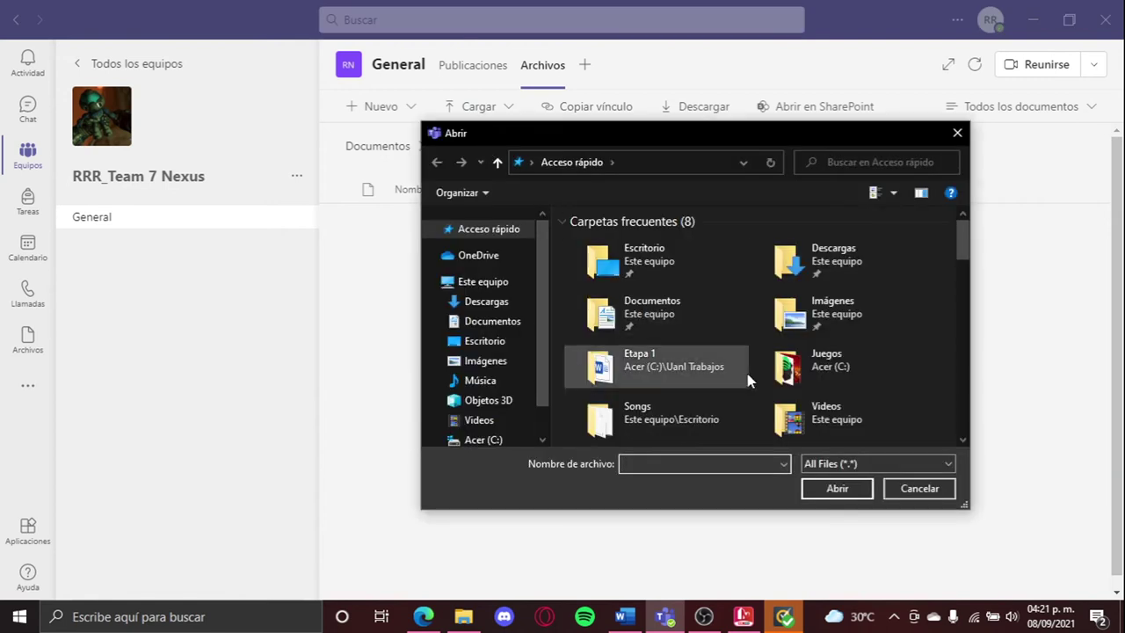
scroll(748, 377, down, 3)
scroll(754, 381, down, 4)
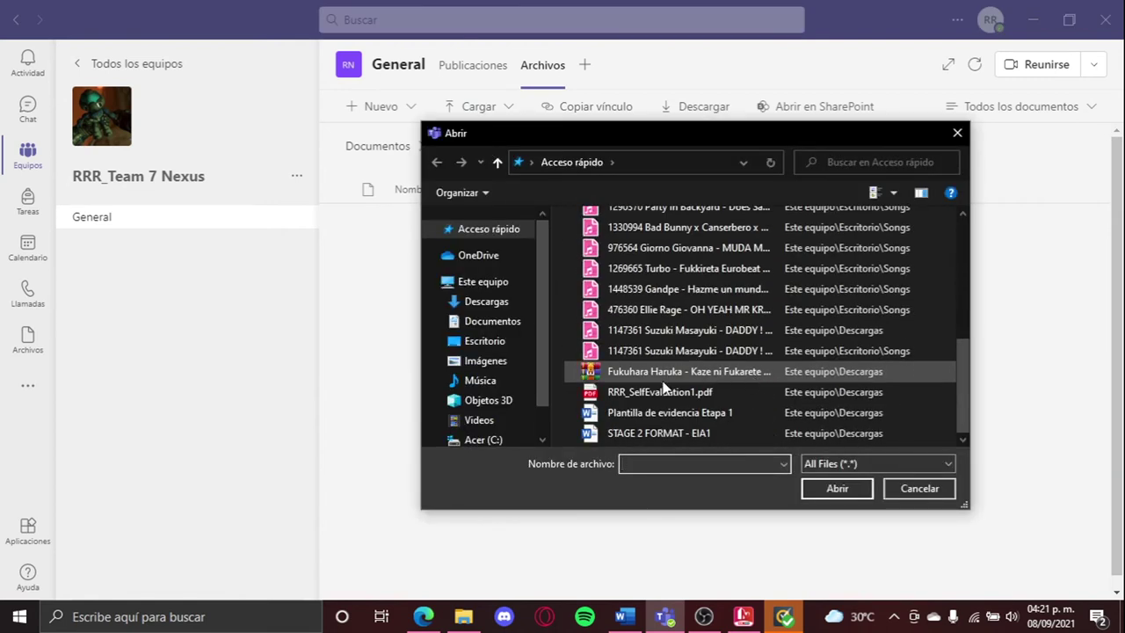
double_click(661, 398)
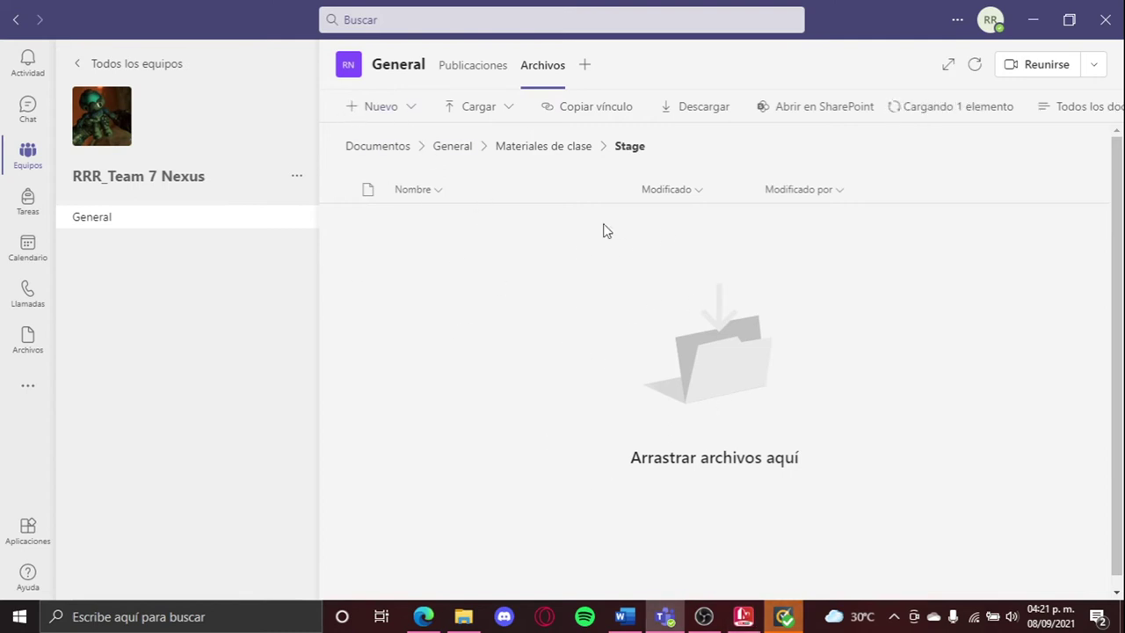
click(464, 617)
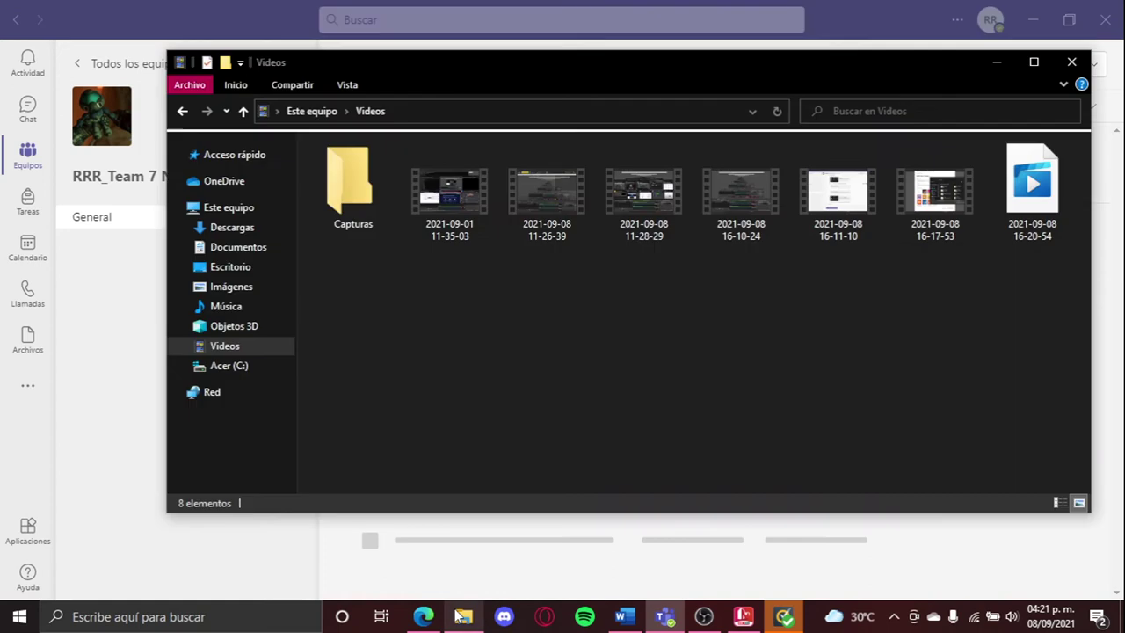
click(924, 45)
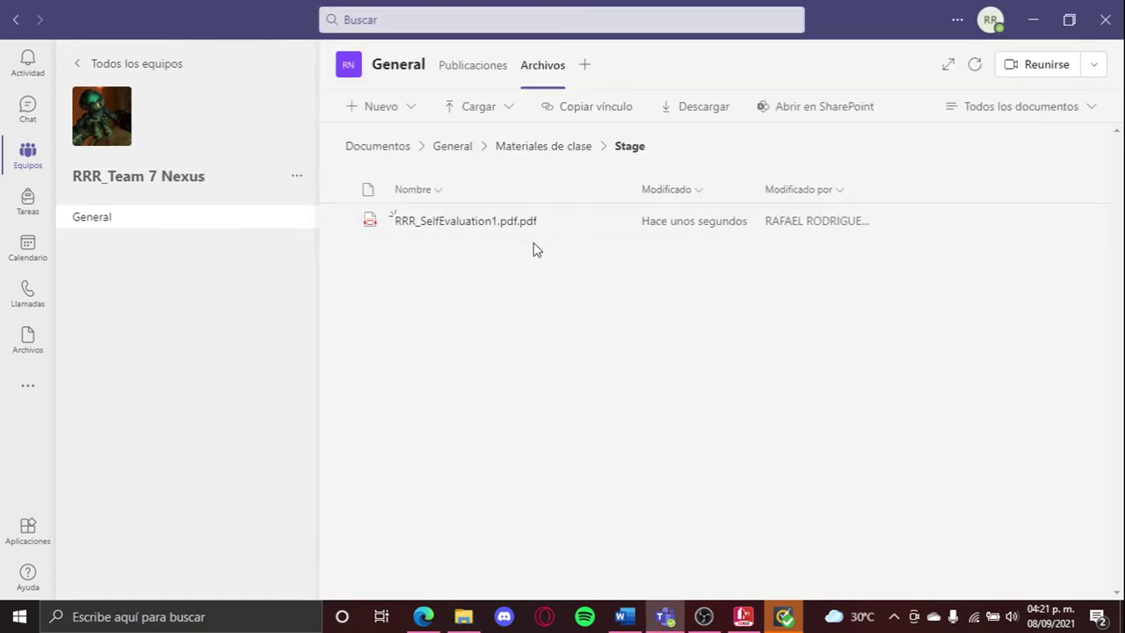
Step: Start a new post in the General channel's conversations with full formatting and set its type to Anuncio
click(473, 65)
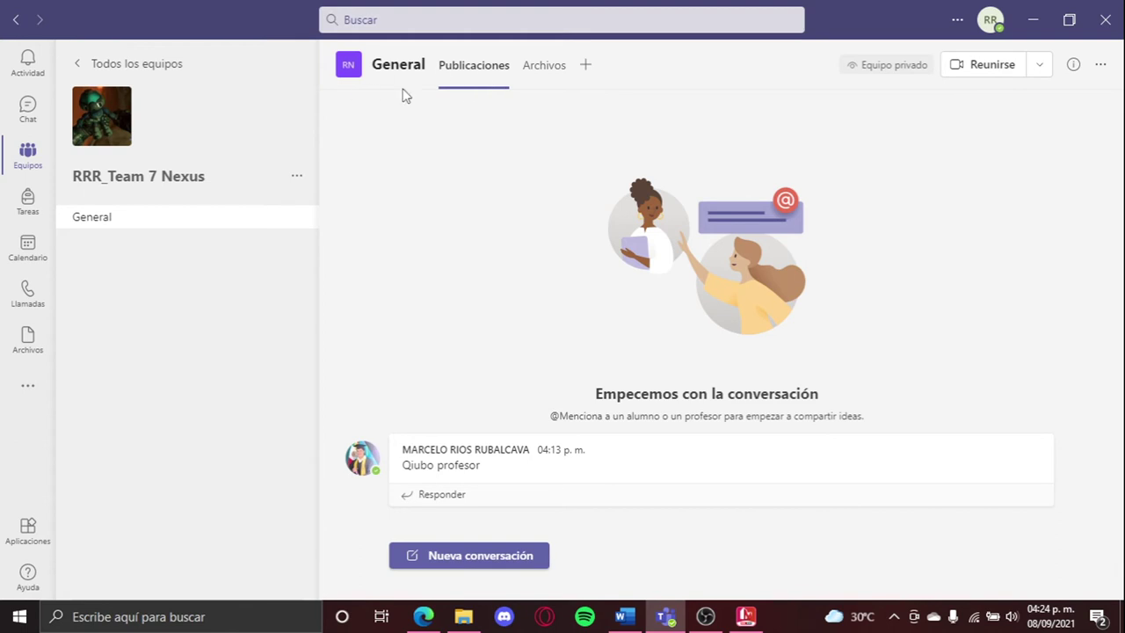
click(465, 562)
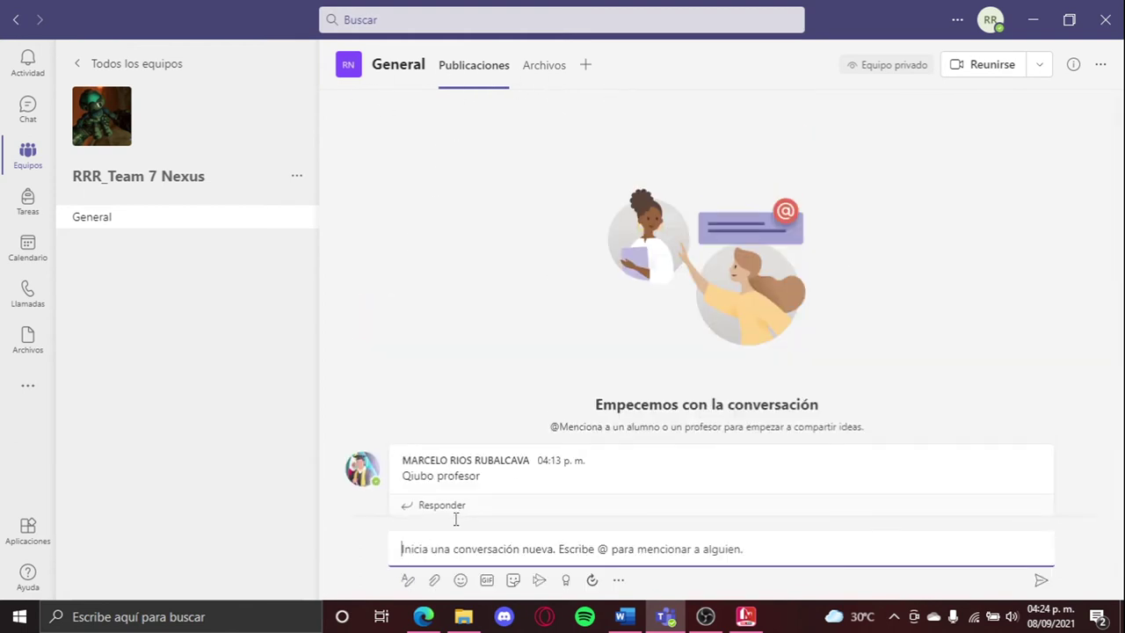
click(410, 582)
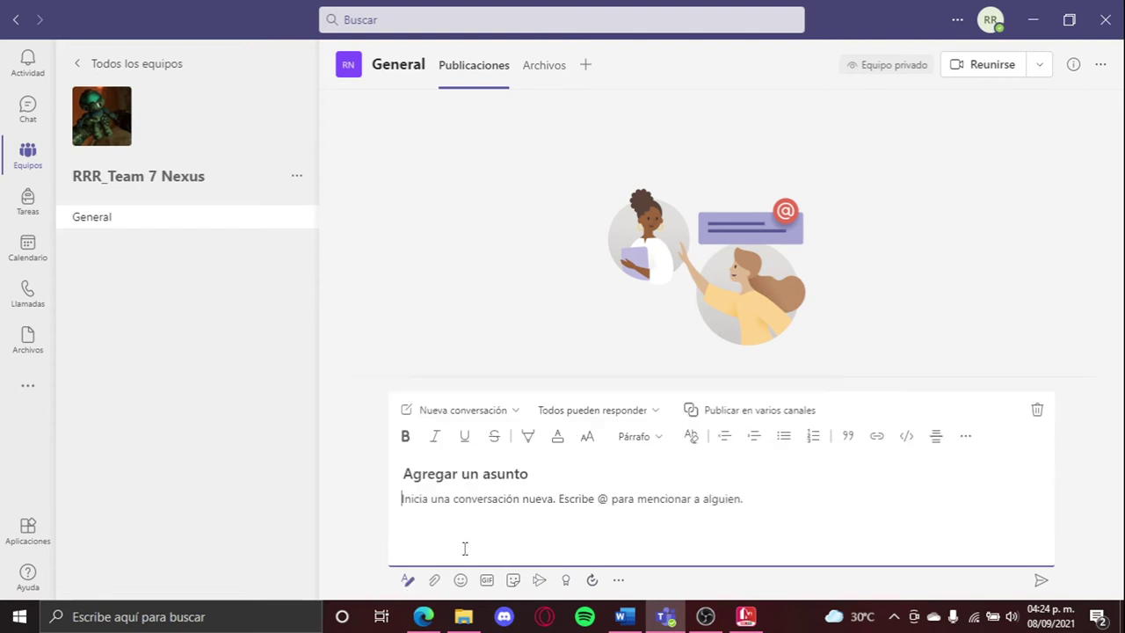
click(447, 413)
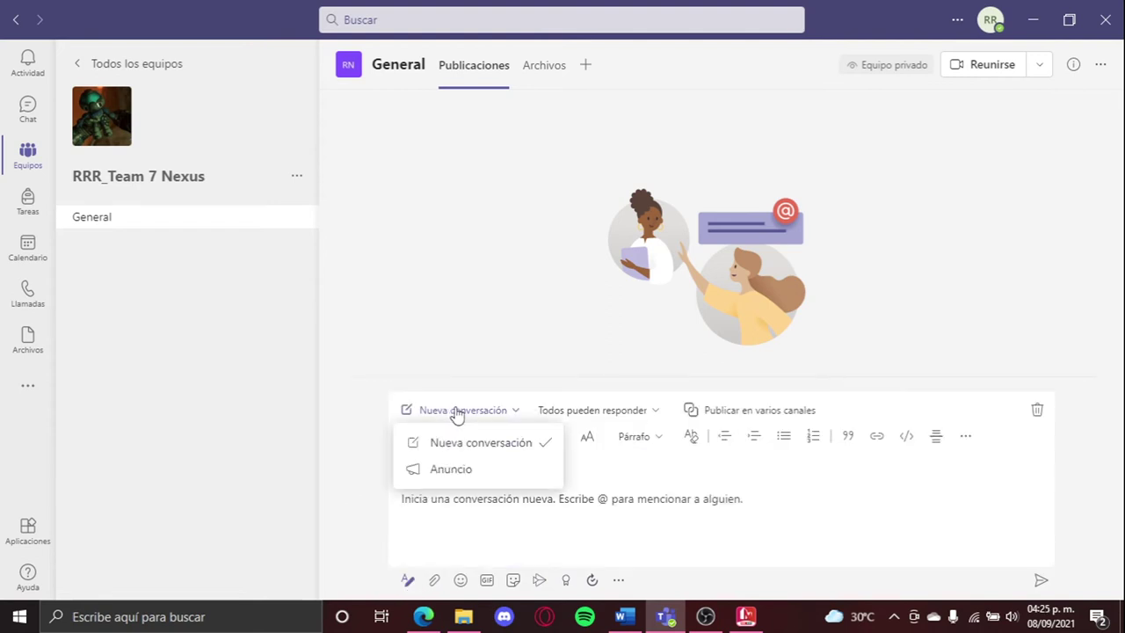
click(475, 468)
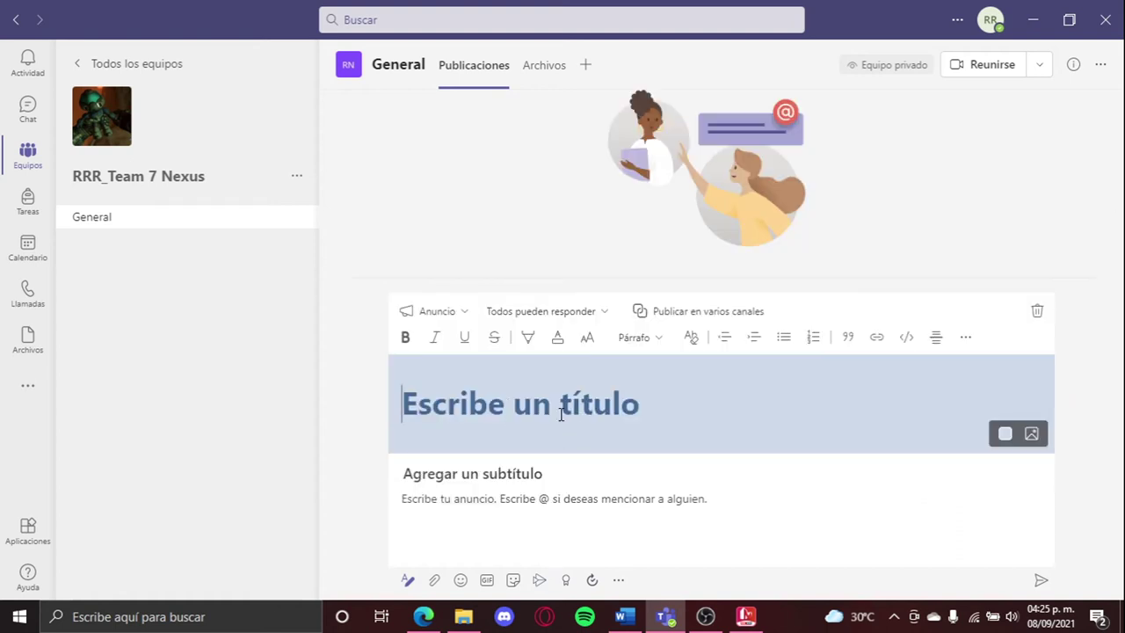
Step: Title the announcement "Hello Guys!"
key(Caps_Lock)
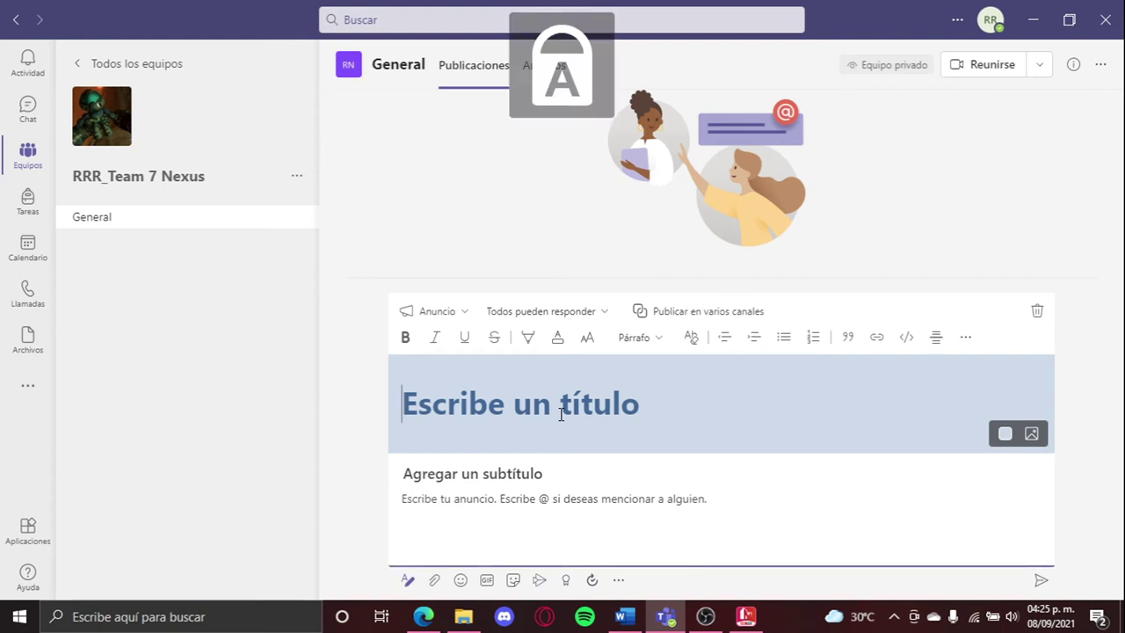
text(H)
key(Caps_Lock)
text(ello)
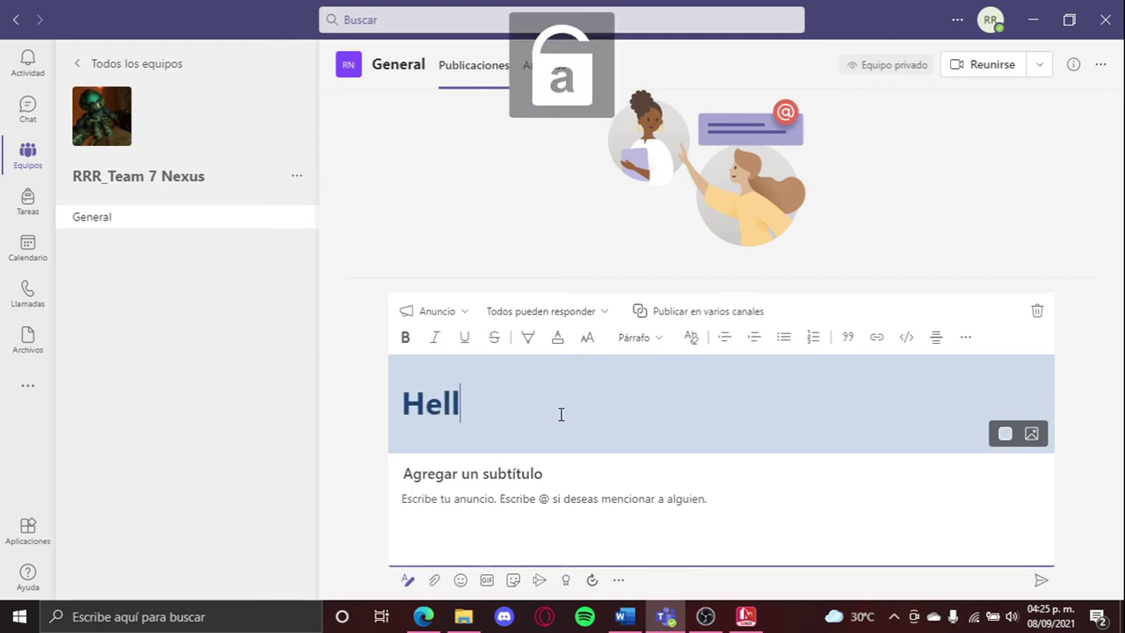
key(Caps_Lock)
text(G)
key(Caps_Lock)
text(uys)
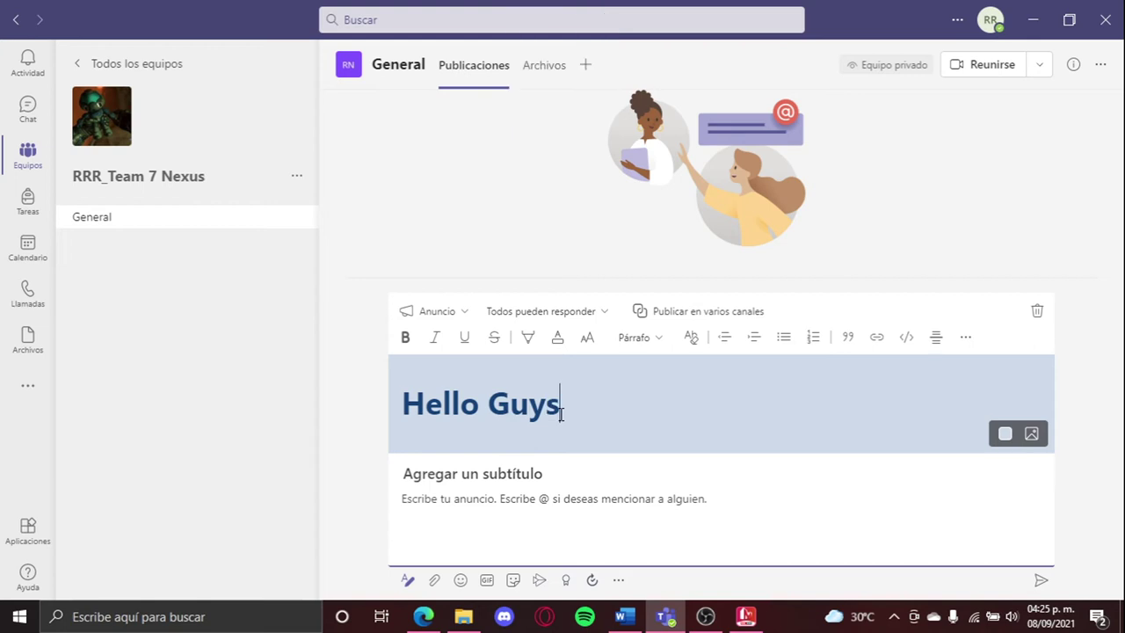
text(!)
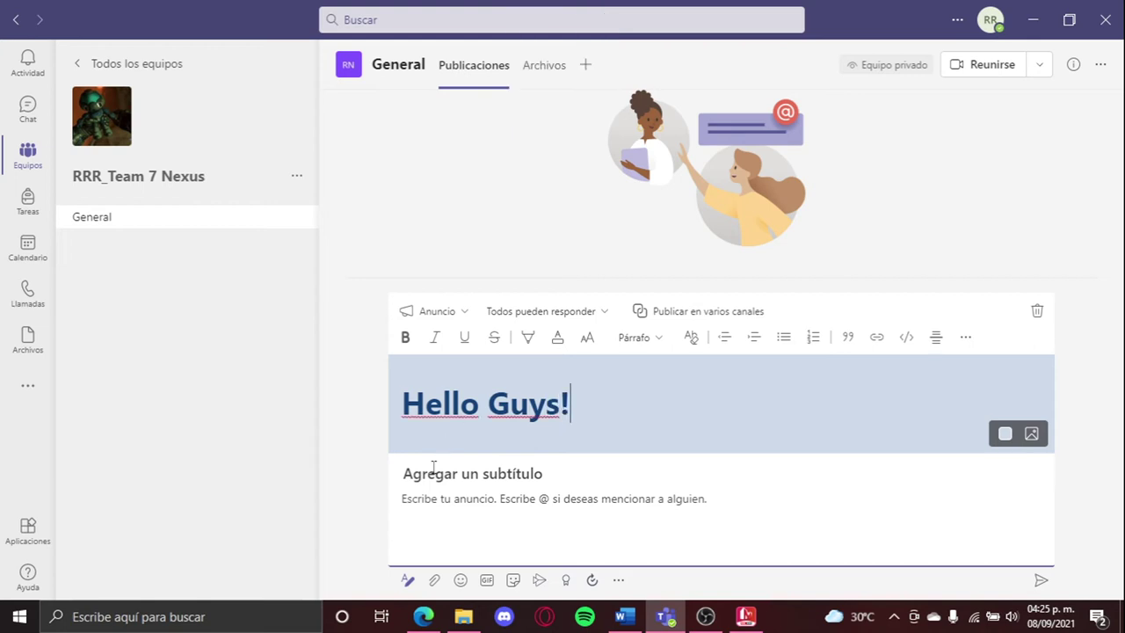
Step: Mention the two student members in the body of the announcement
click(452, 505)
text(@ma)
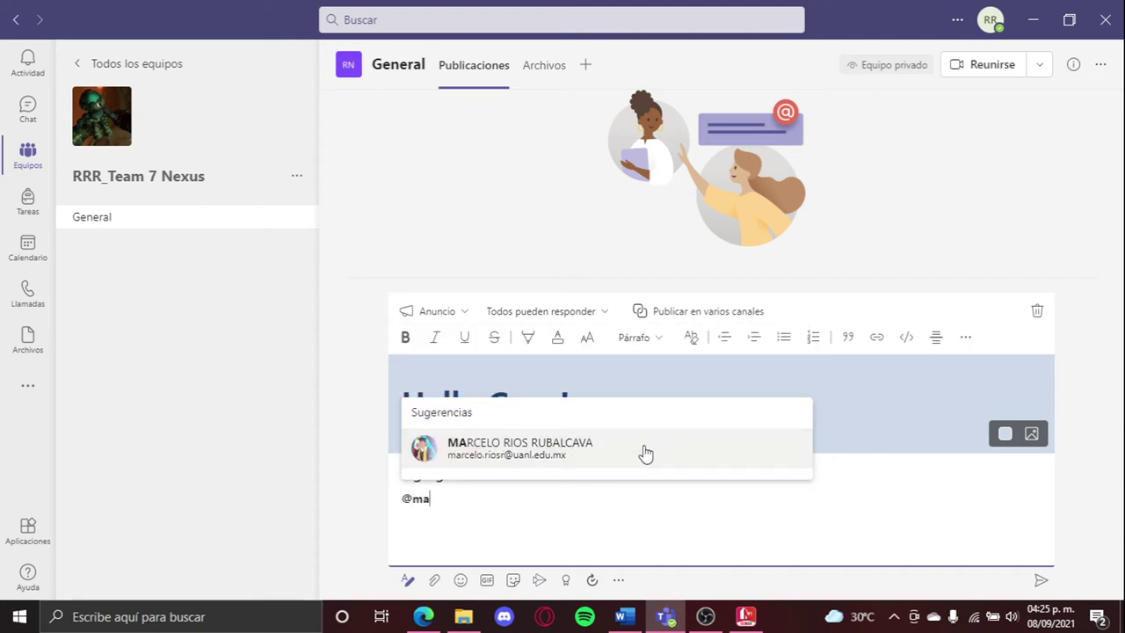
click(645, 450)
text(@)
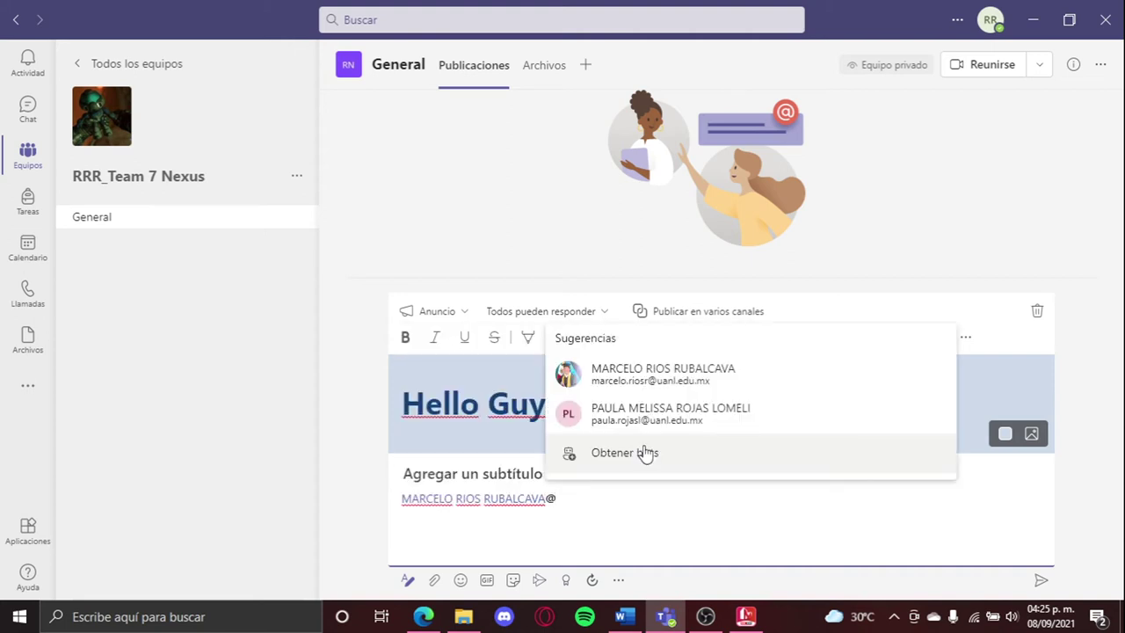
click(627, 413)
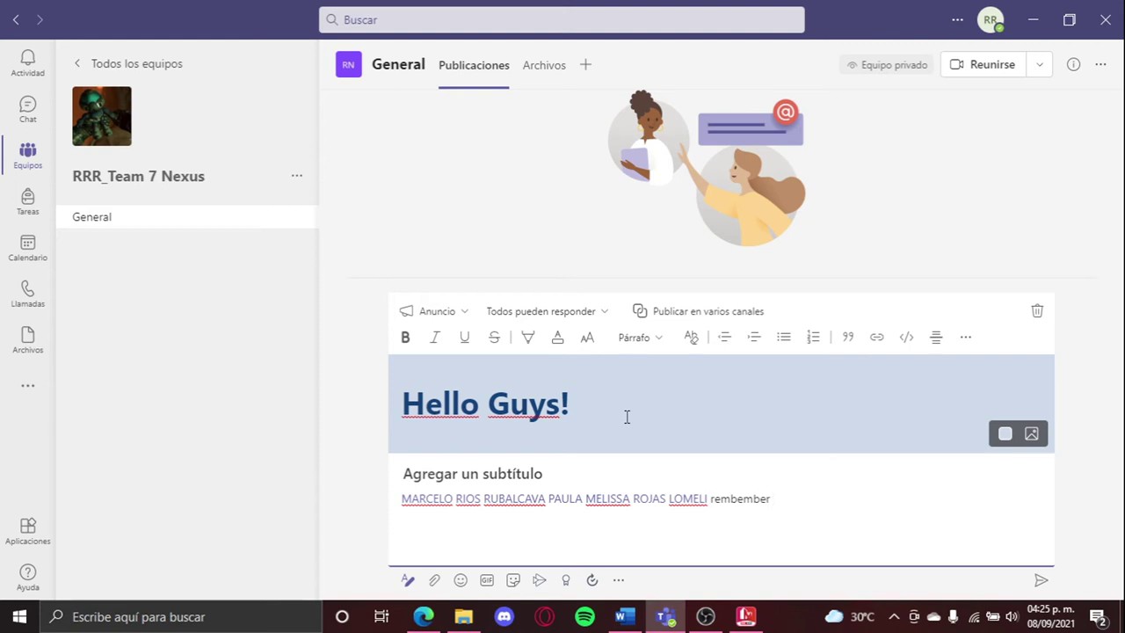
Step: Complete the announcement body with "remember to do your homework" following the mentions, then publish it and react with Me gusta
key(BackSpace)
key(BackSpace)
text(do your homework)
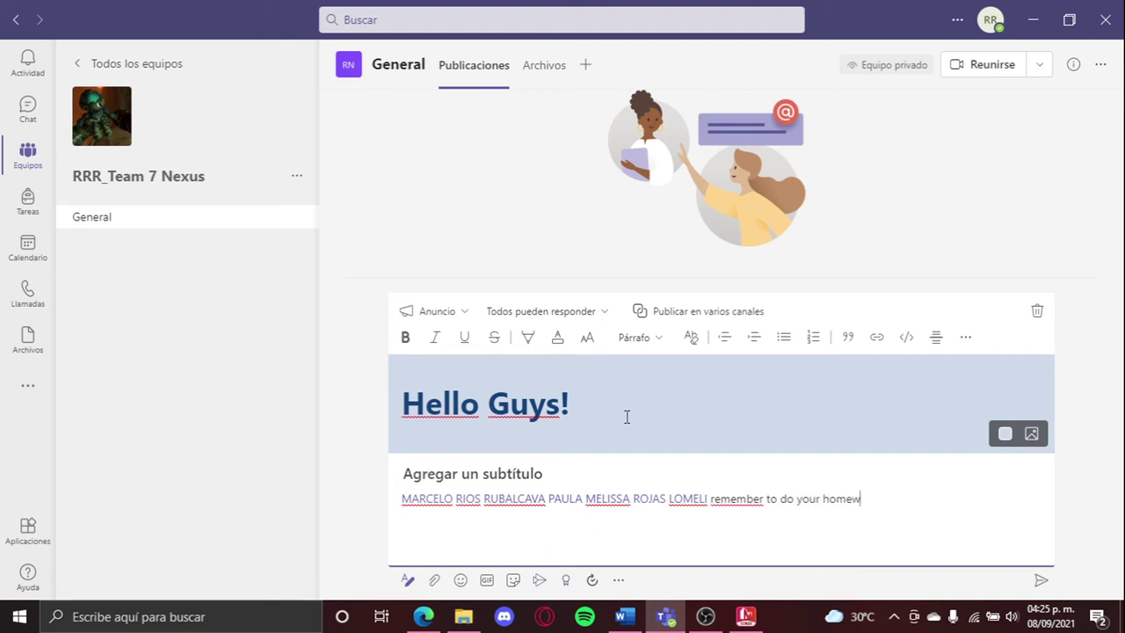
click(1041, 580)
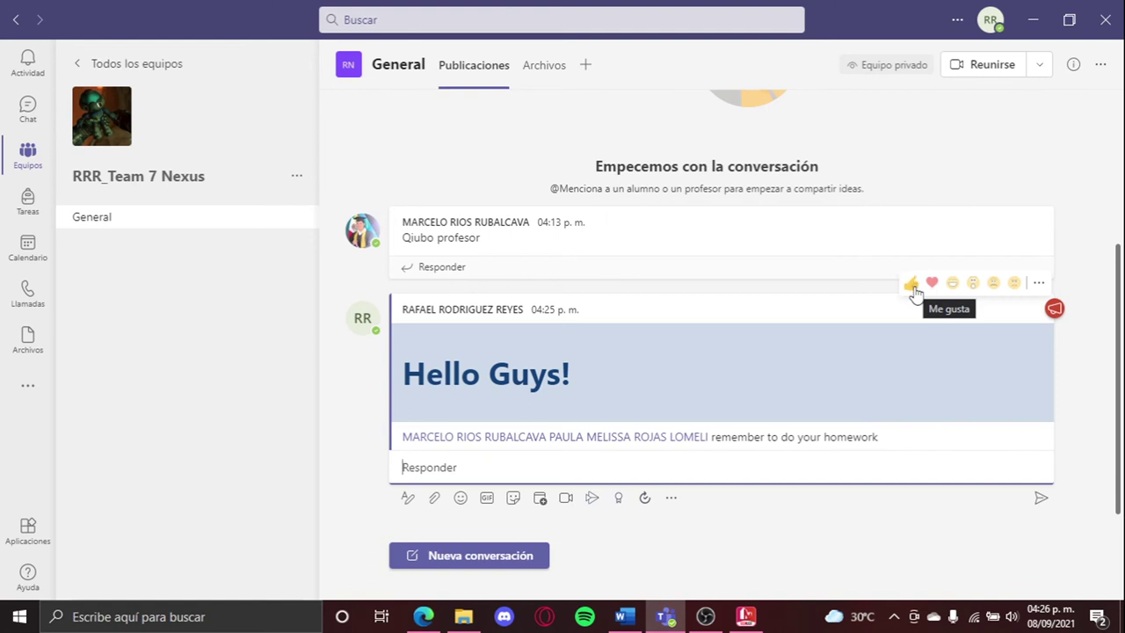
click(912, 284)
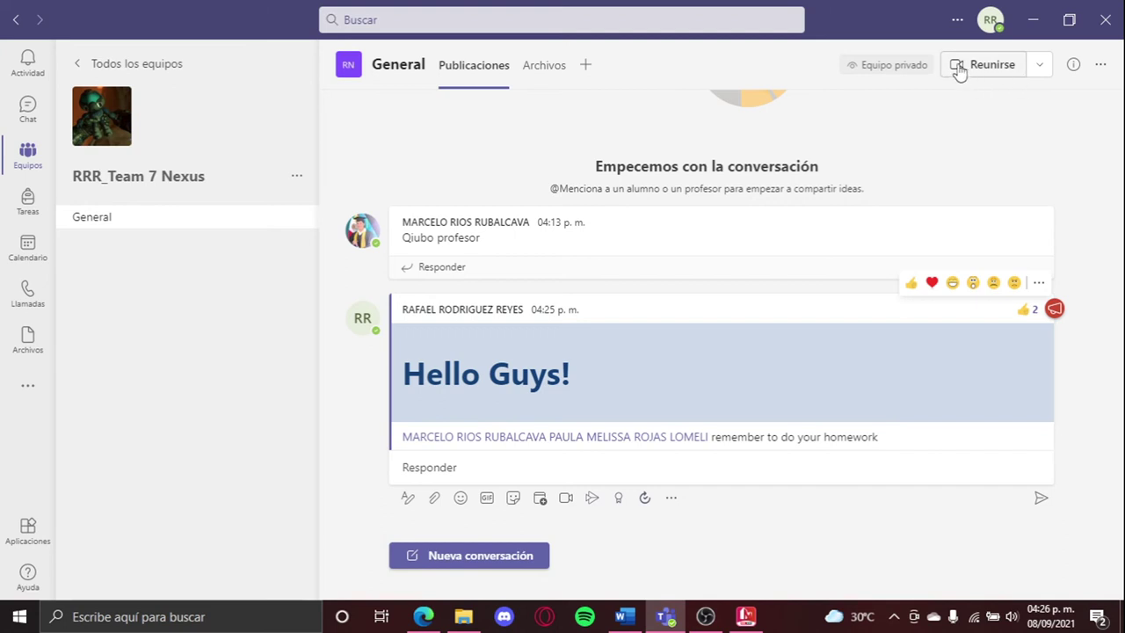
Step: Begin scheduling a new meeting for the General channel and title it "Team 7 Gropu 11"
click(1041, 66)
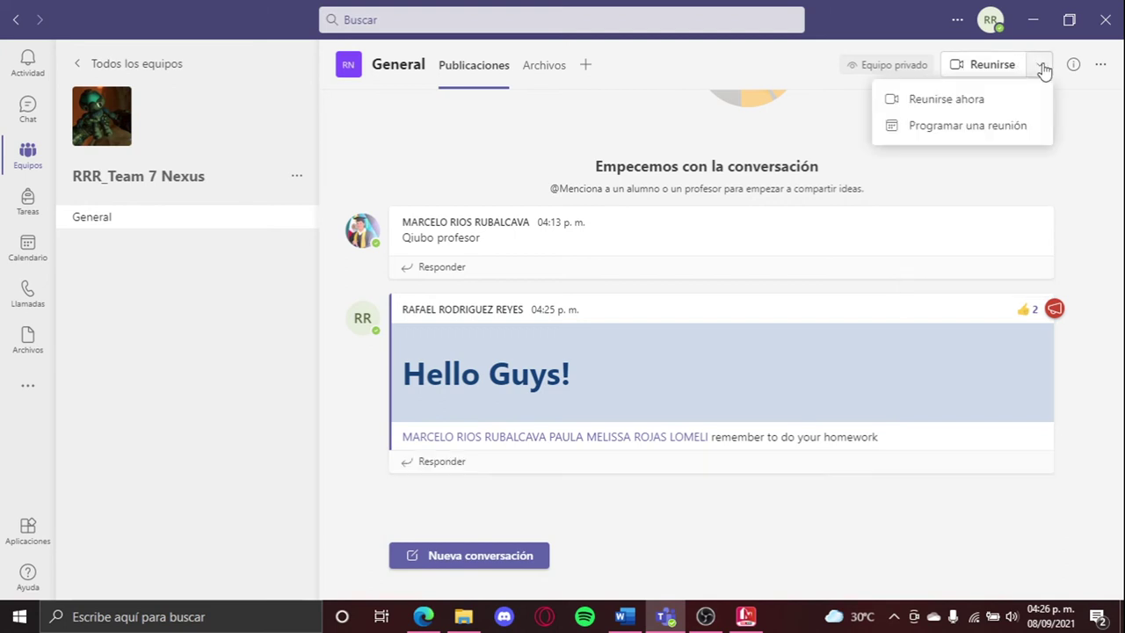
click(941, 127)
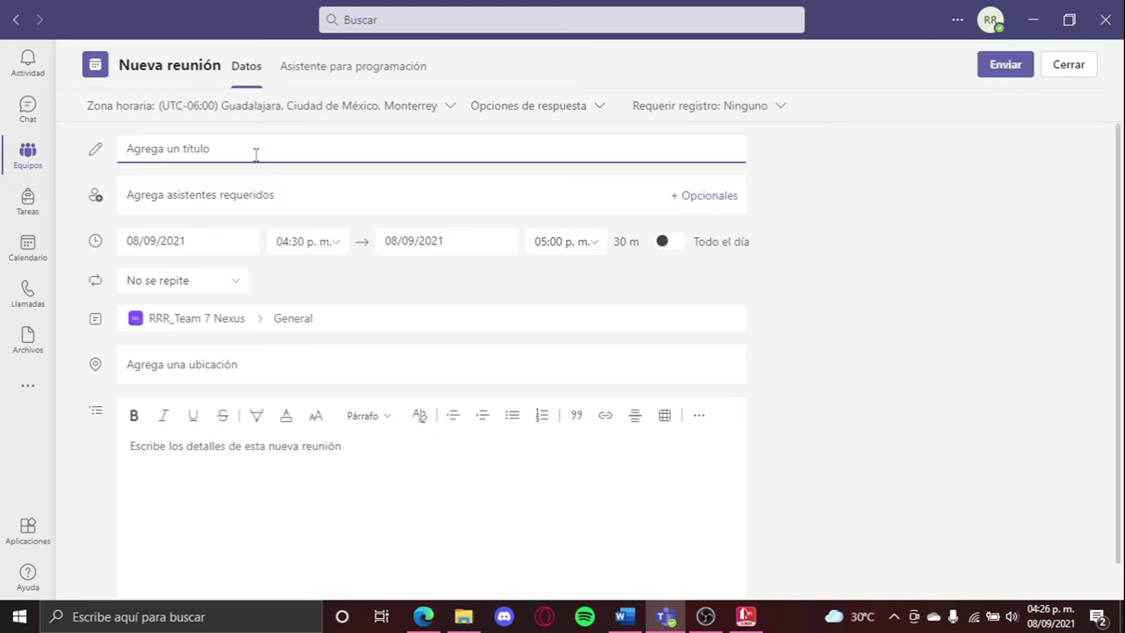
key(Caps_Lock)
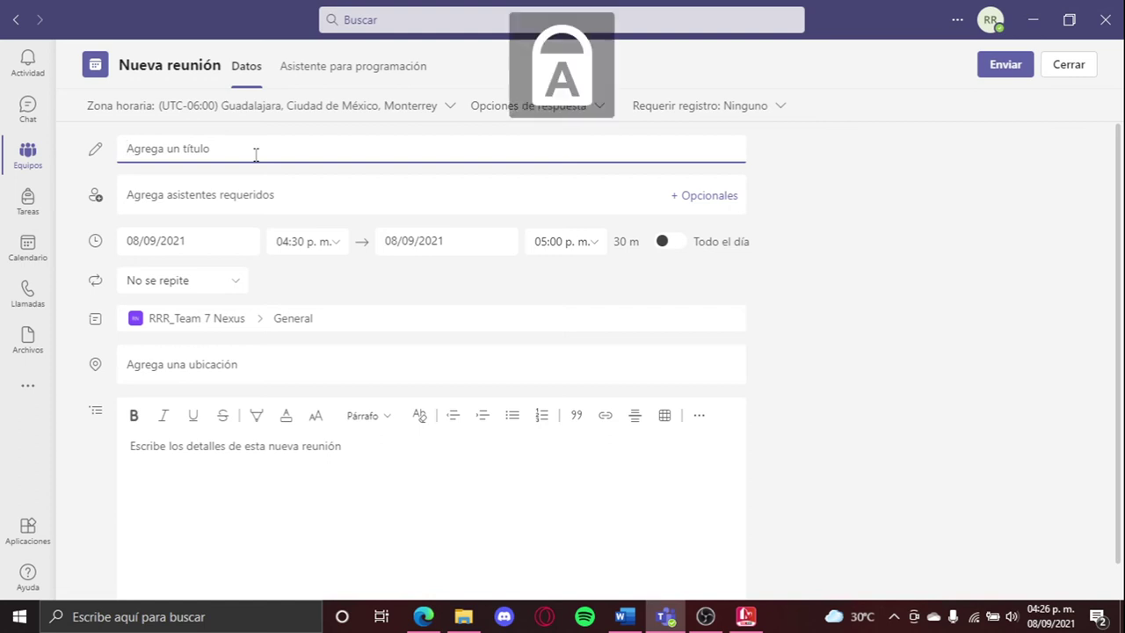
text(T)
key(Caps_Lock)
text(eam)
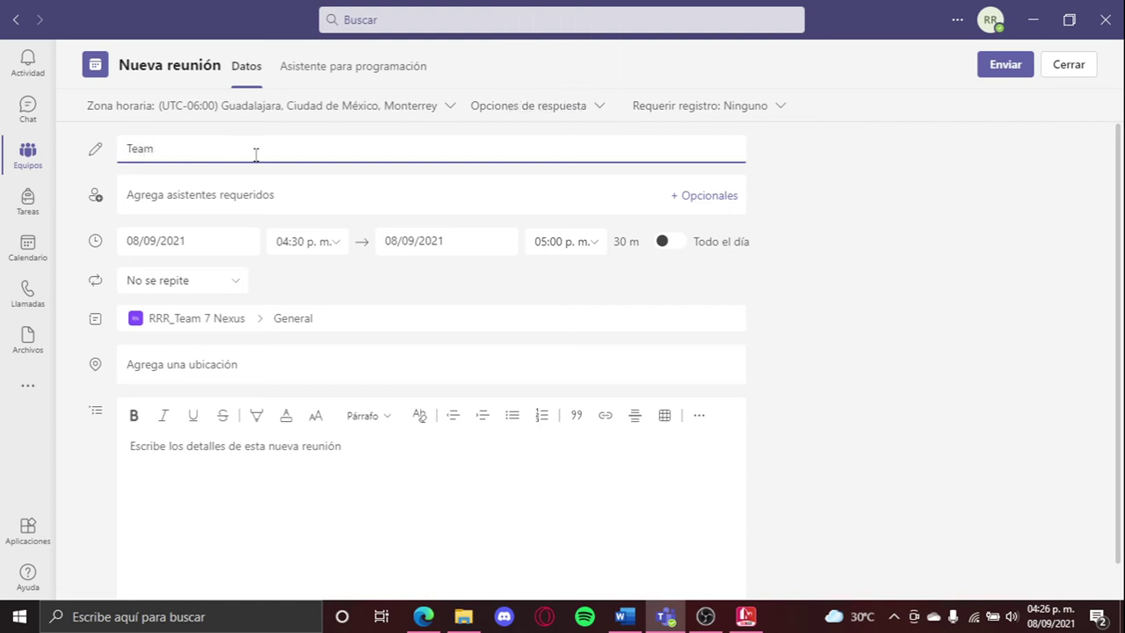
text( 7)
key(Caps_Lock)
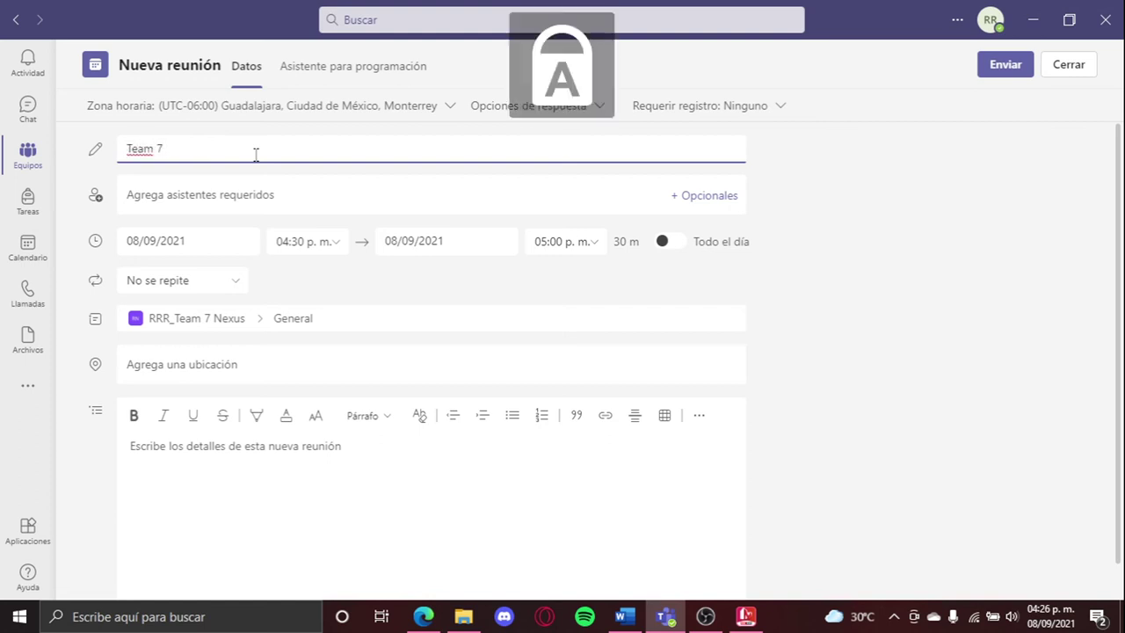
text(G)
key(Caps_Lock)
text(ru)
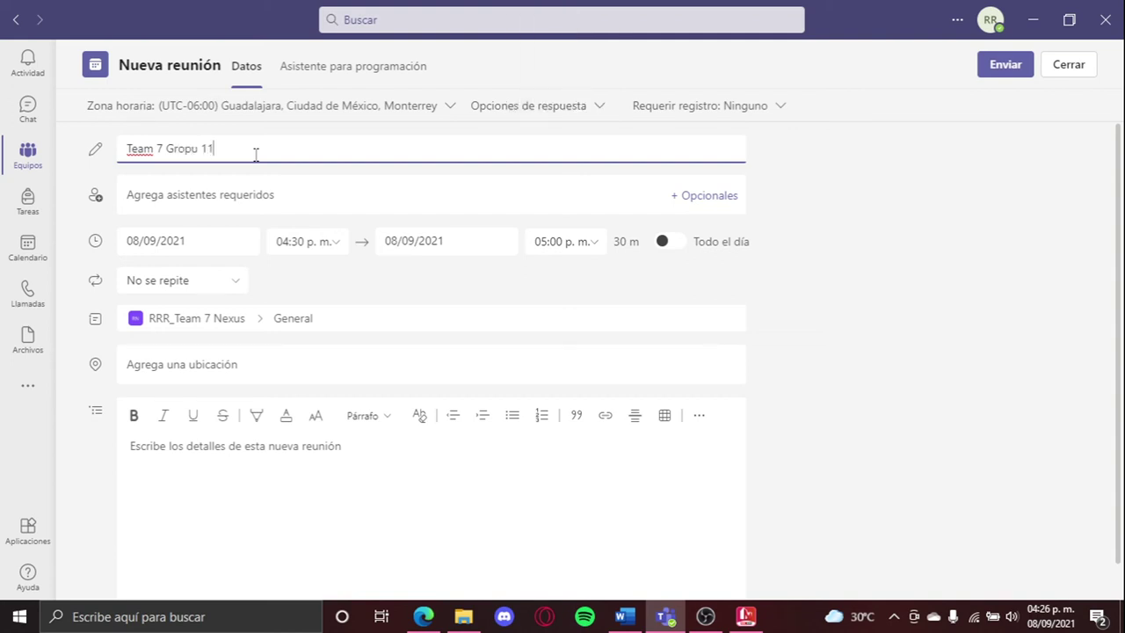
click(234, 196)
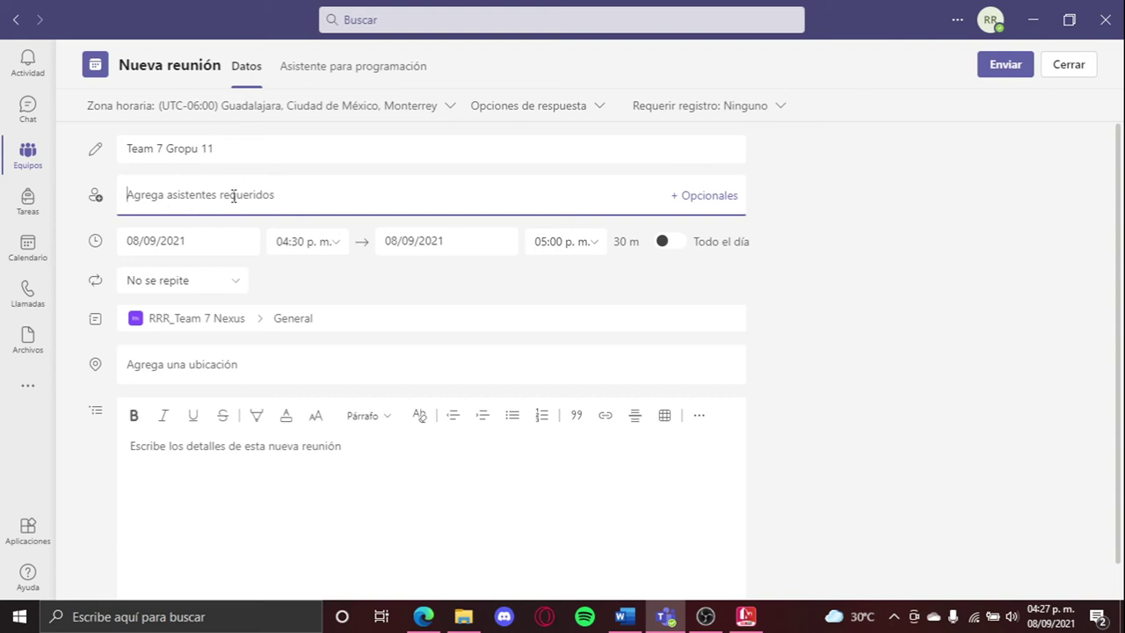
text(@)
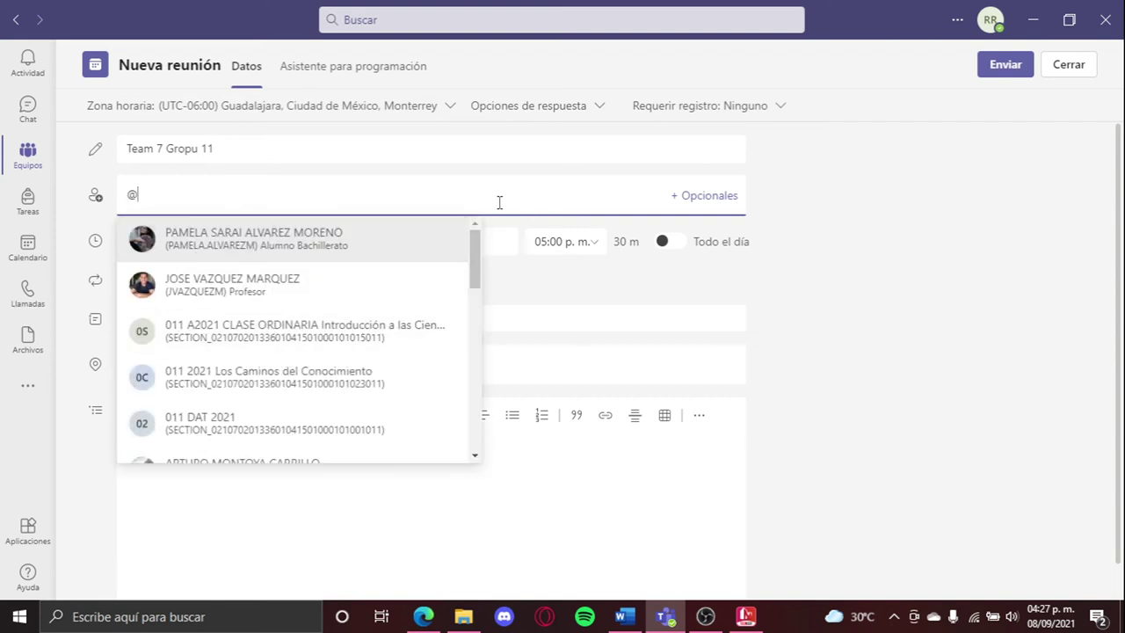
key(BackSpace)
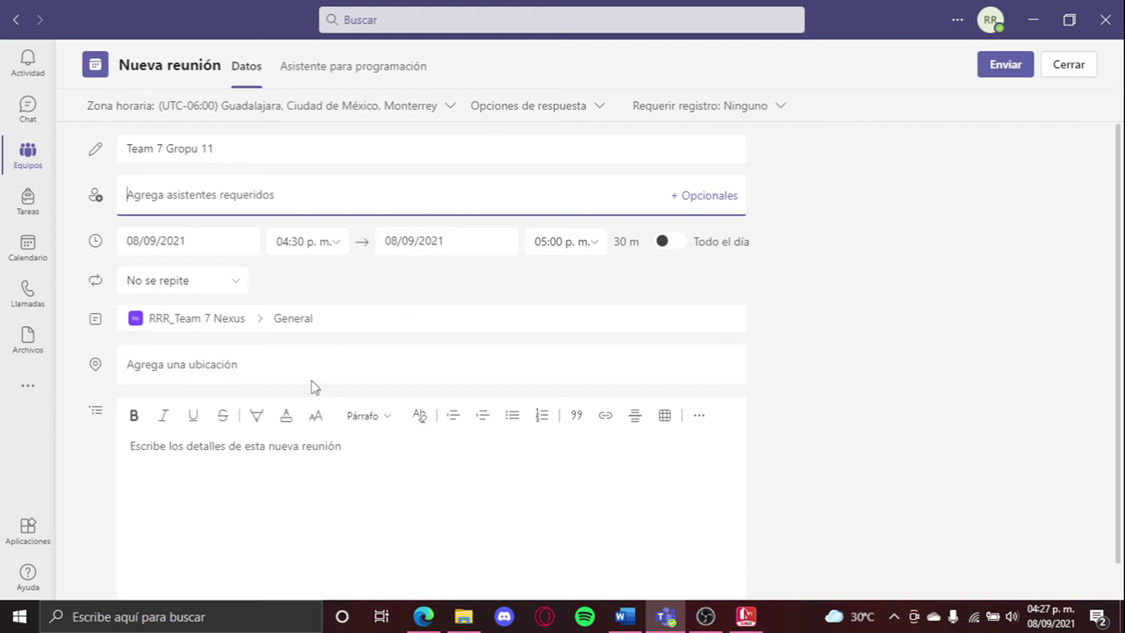
Step: Send the meeting to the General channel as a non-recurring event from 04:30 to 05:00 p. m. without a location
click(159, 279)
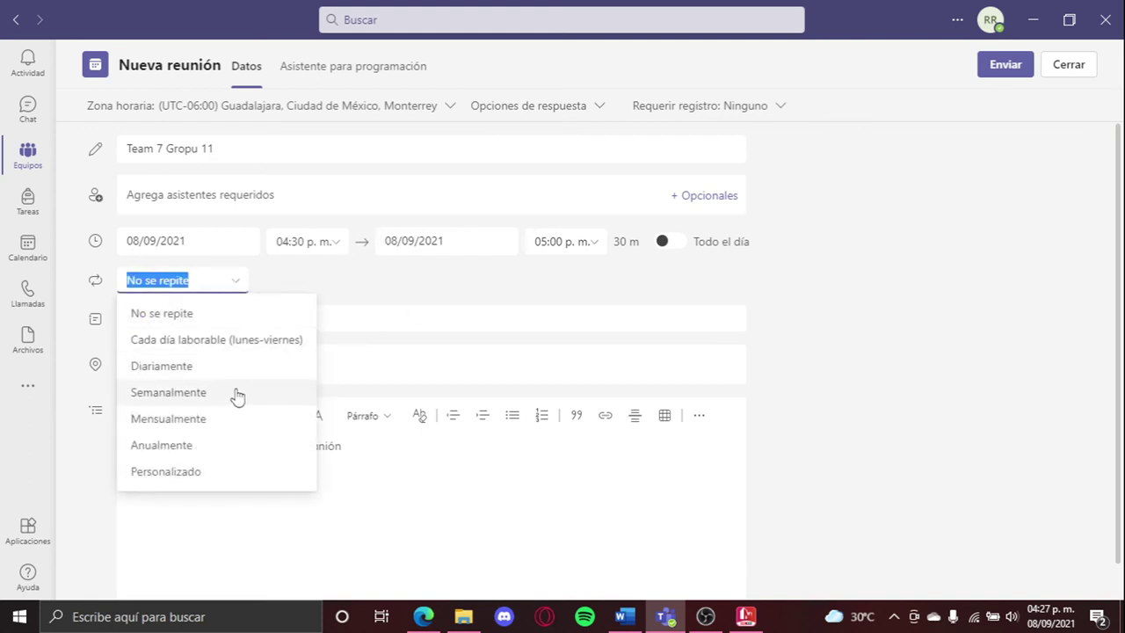
click(439, 307)
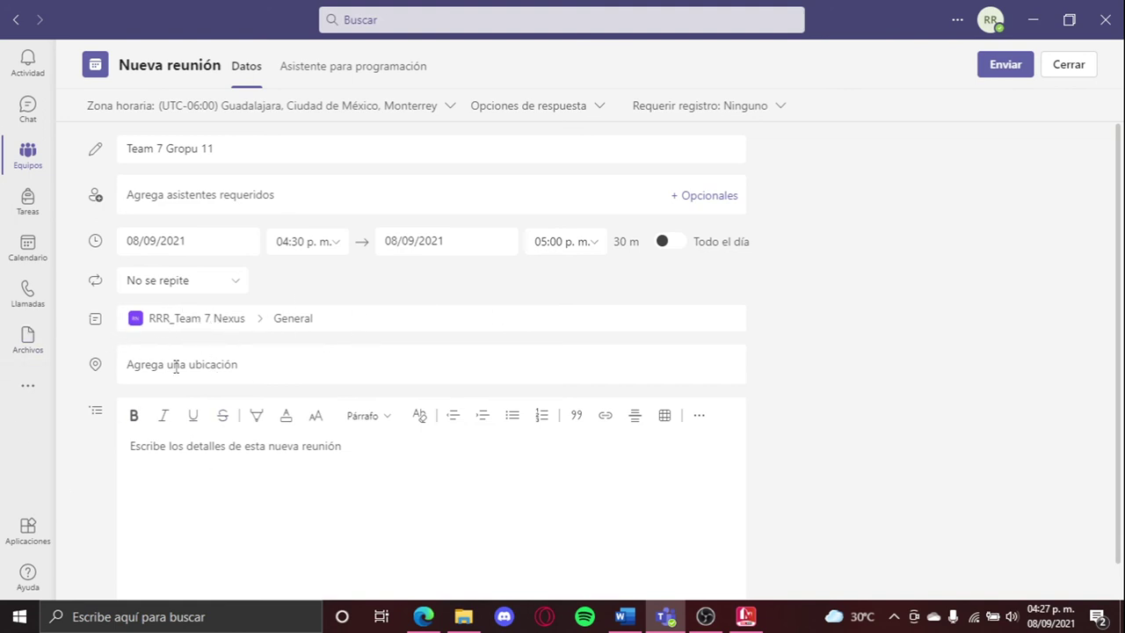
click(289, 362)
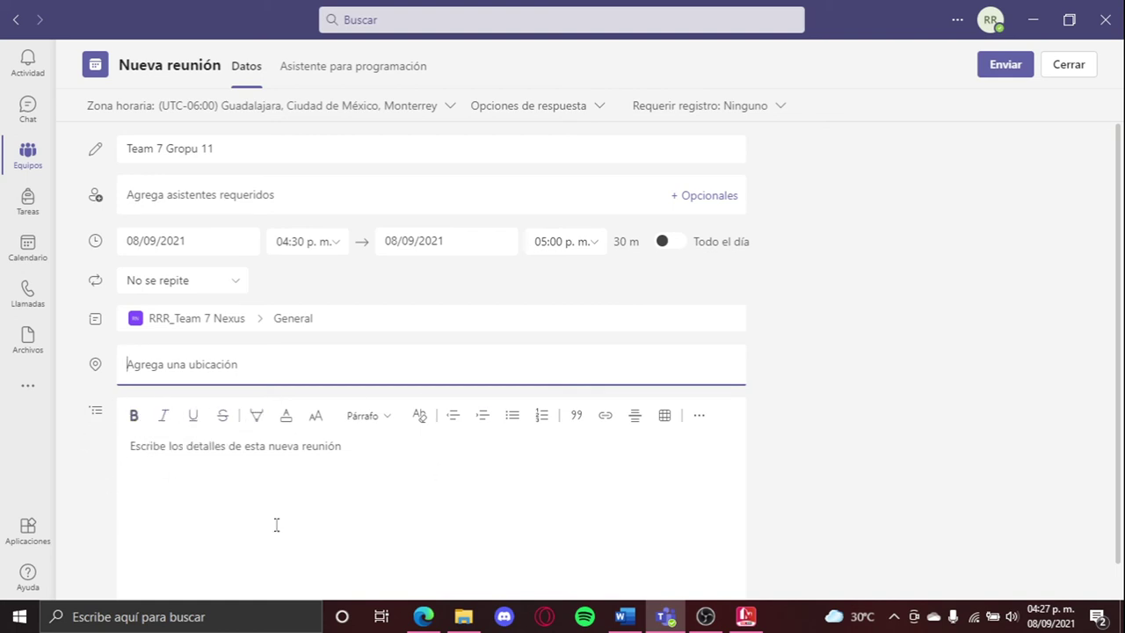
click(1001, 80)
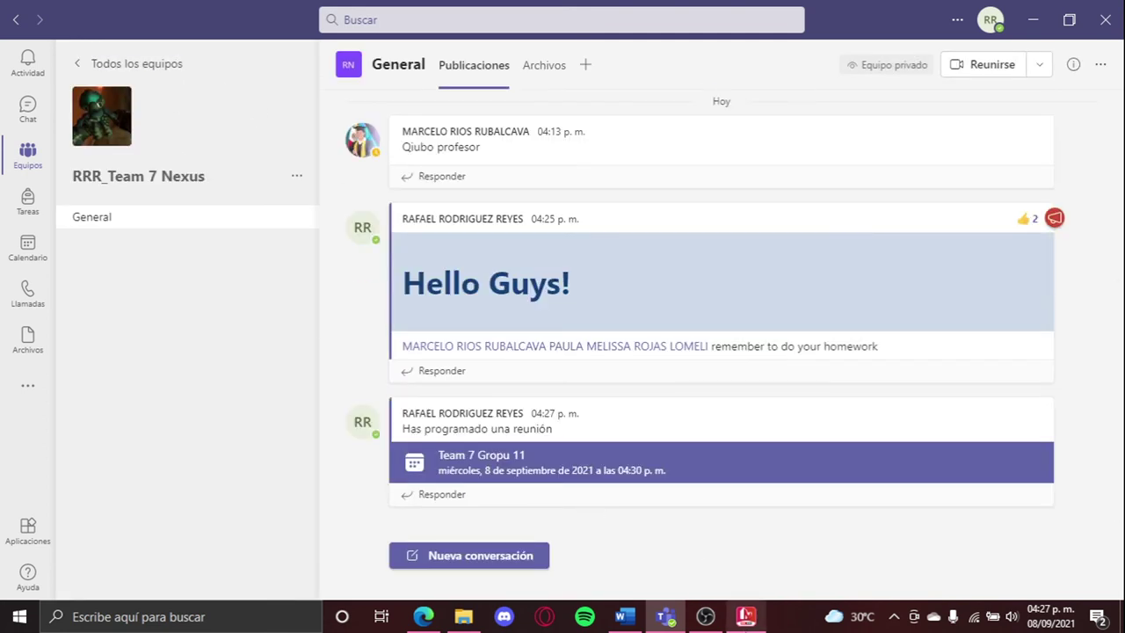
Step: Find the Team 7 Gropu 11 meeting in the calendar on Wednesday 8 September 2021 and open its join options
click(706, 617)
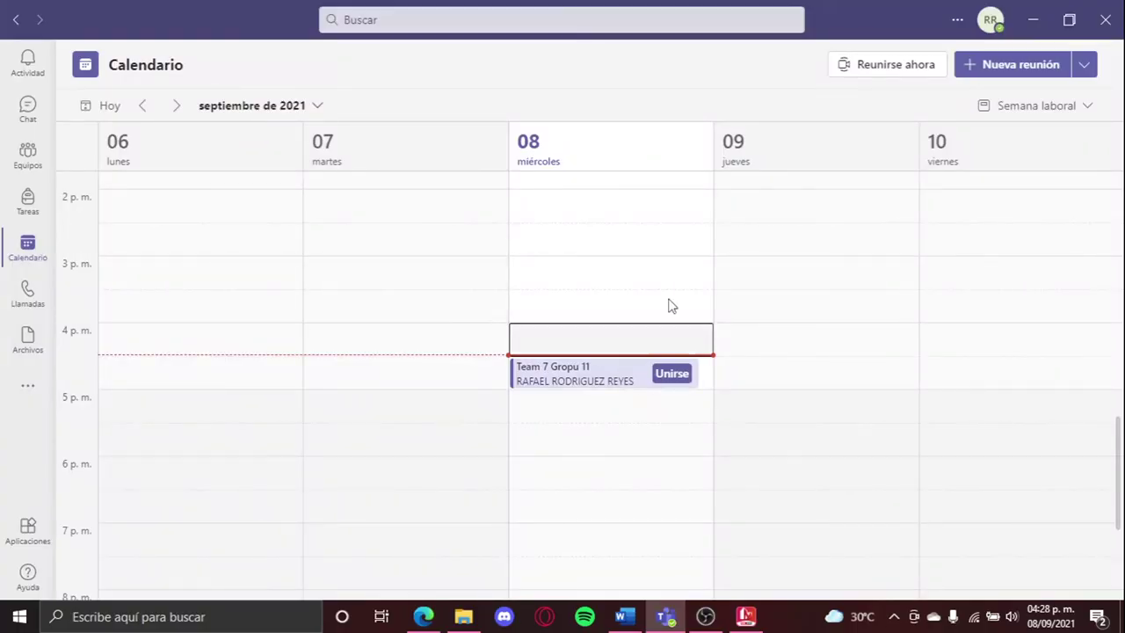
scroll(642, 306, up, 5)
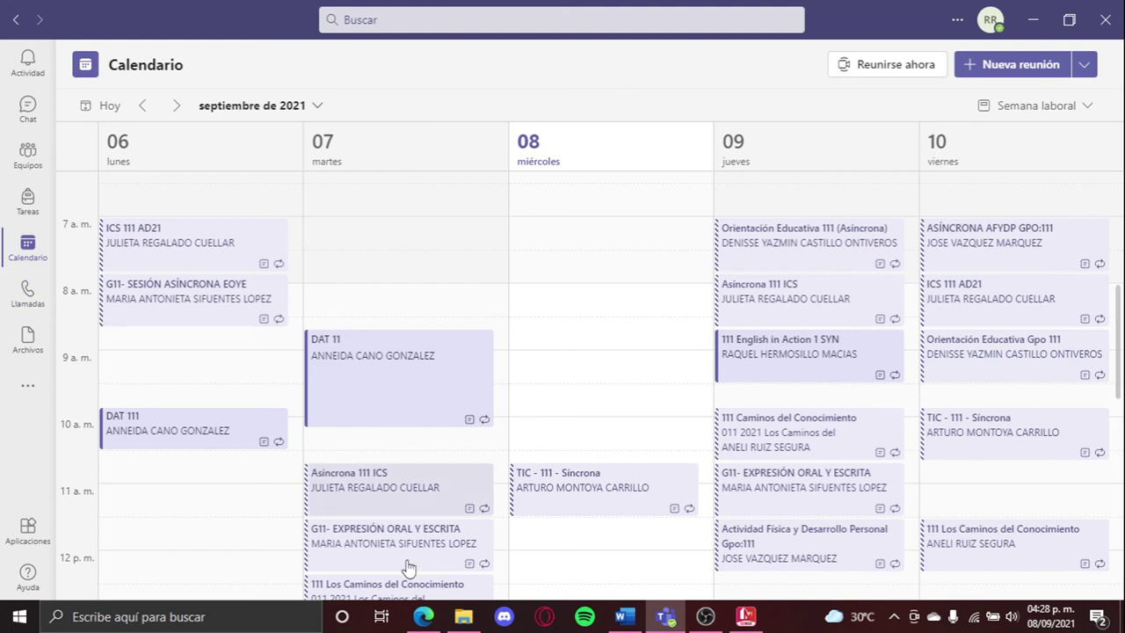
scroll(623, 318, down, 1)
scroll(628, 352, down, 5)
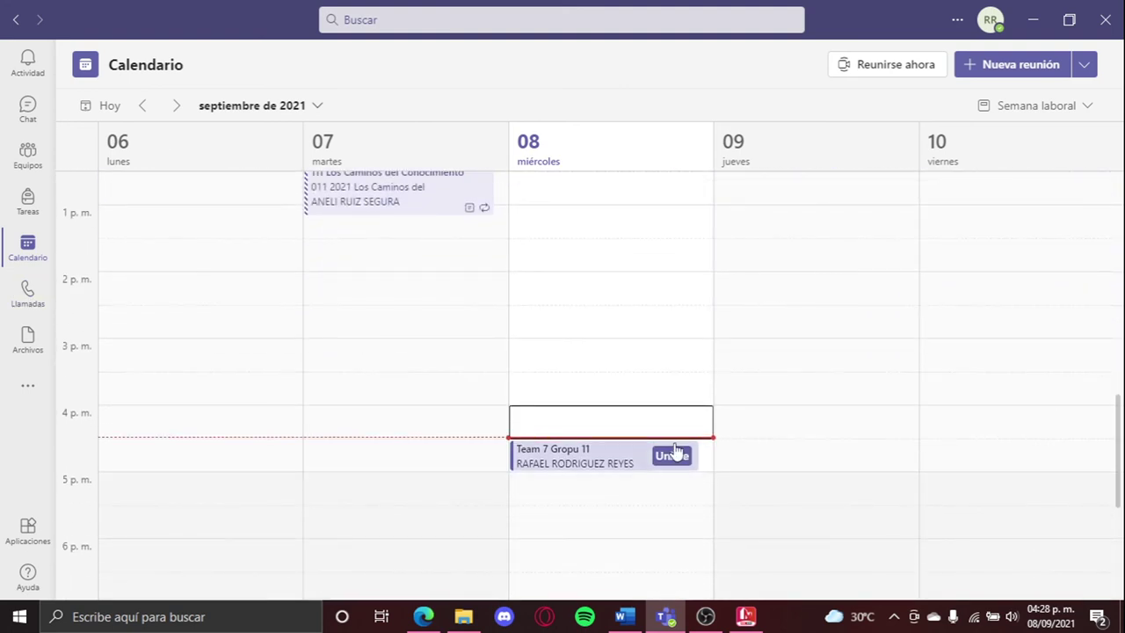
click(672, 457)
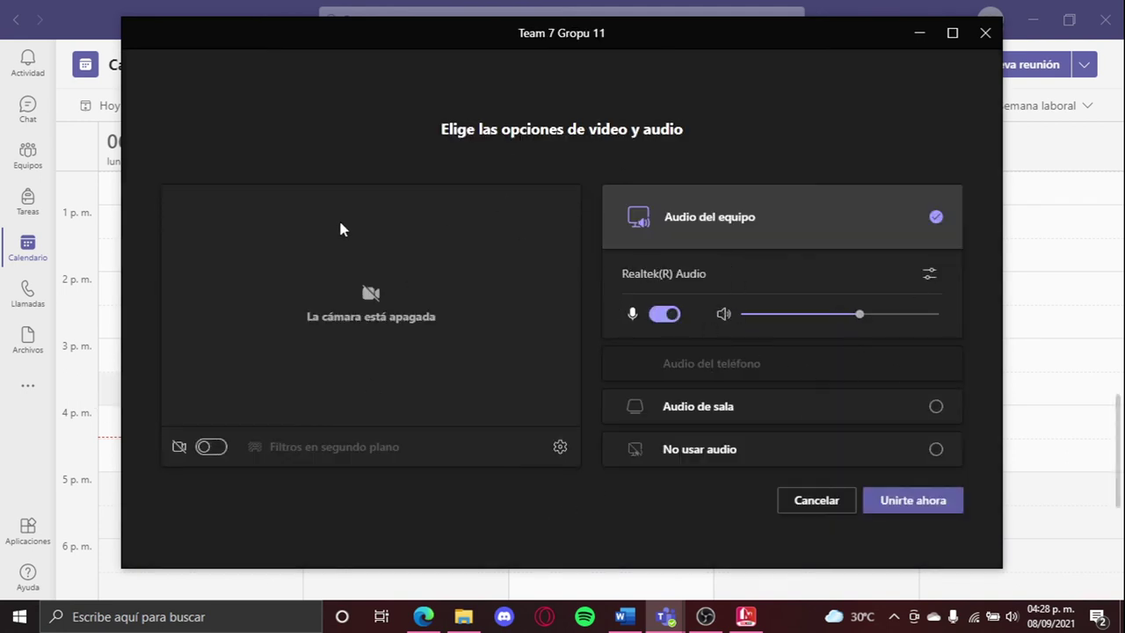
Step: Turn on the camera and enter the Team 7 Gropu 11 meeting with computer audio
click(204, 449)
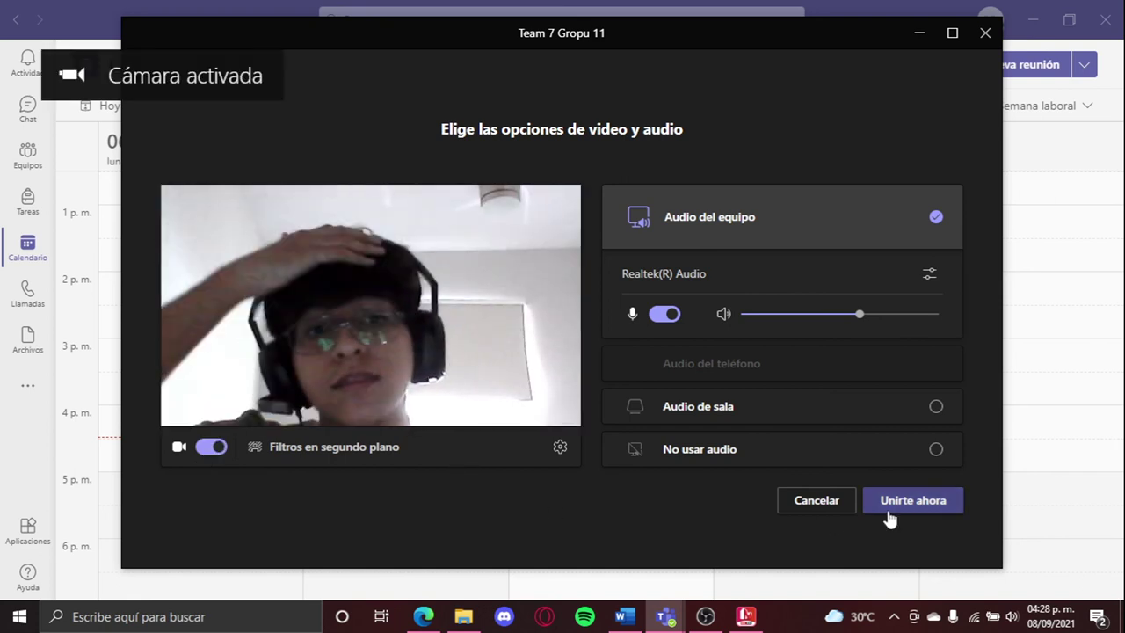
click(948, 515)
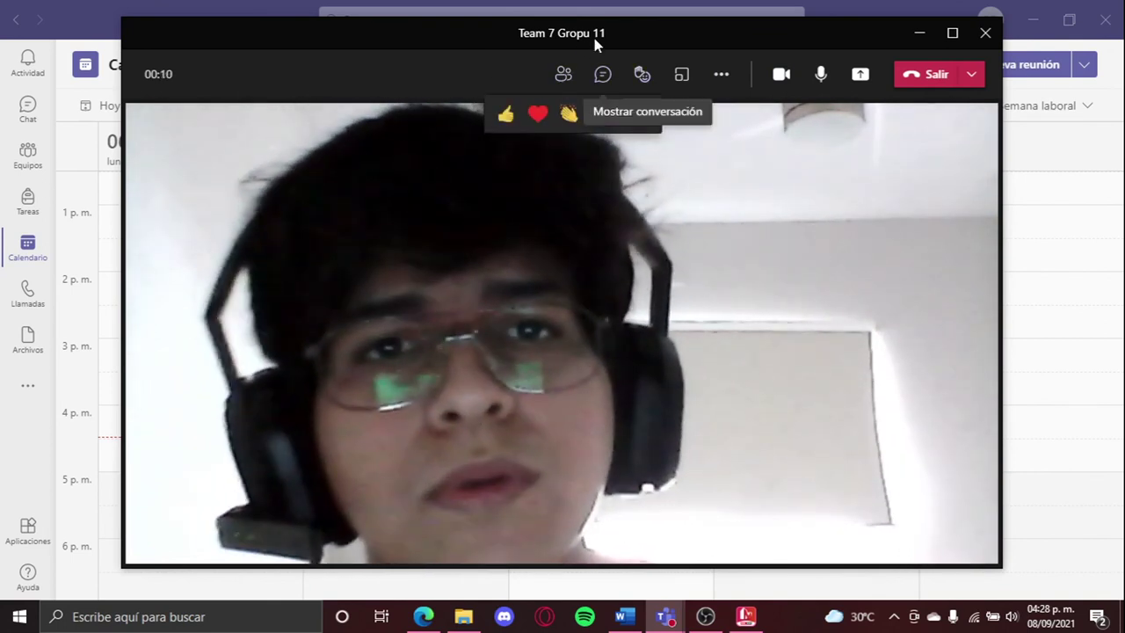
mouse_move(641, 74)
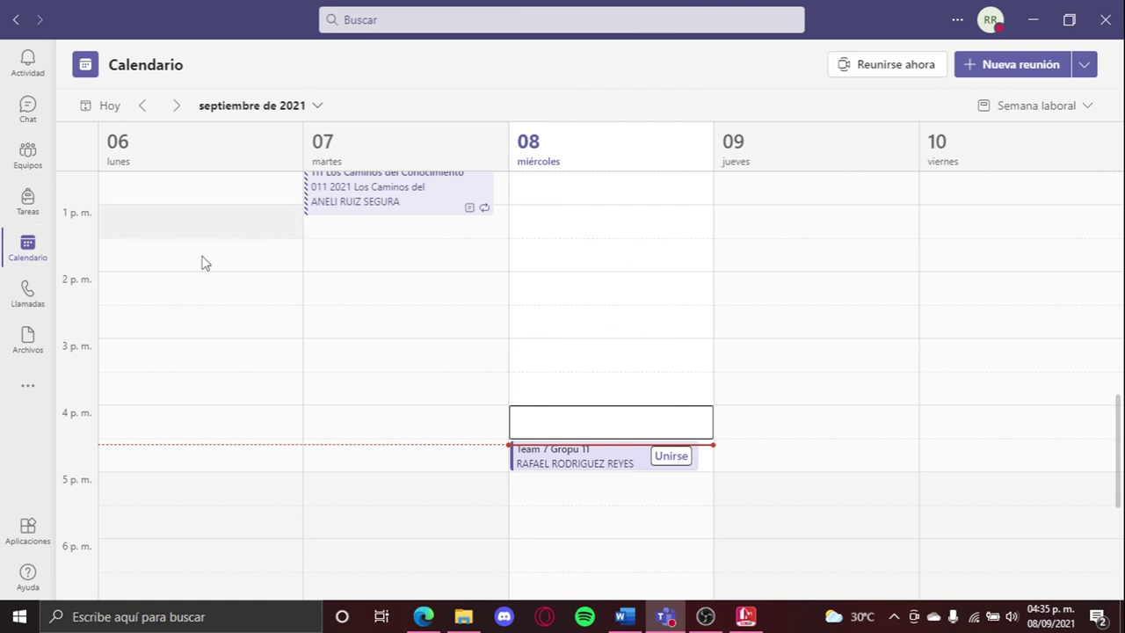
scroll(638, 392, up, 3)
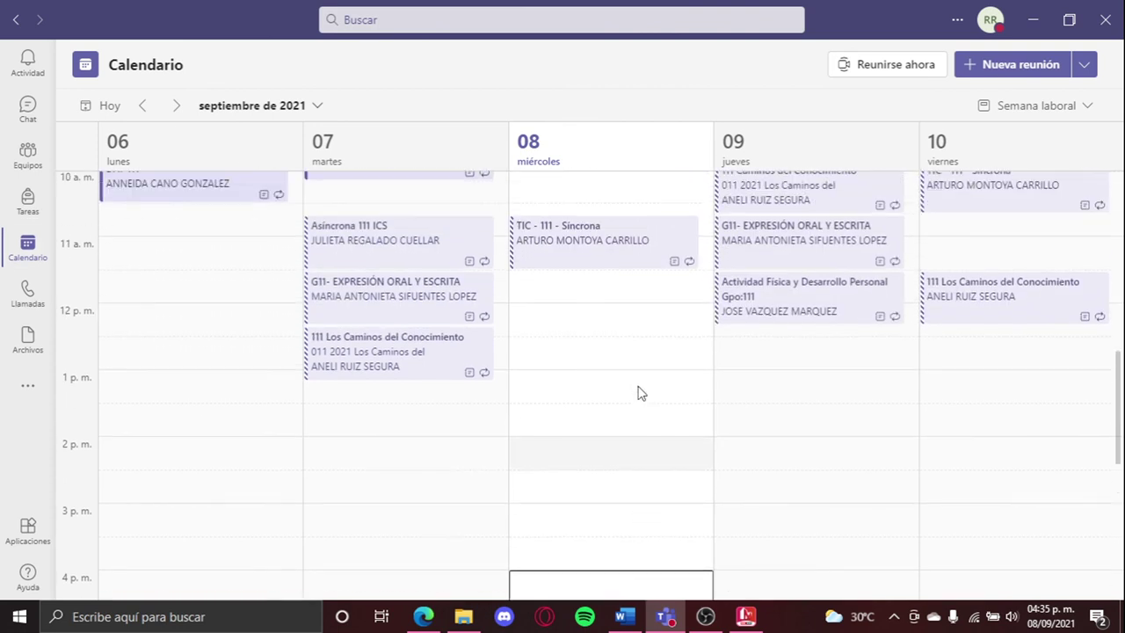
scroll(638, 392, down, 2)
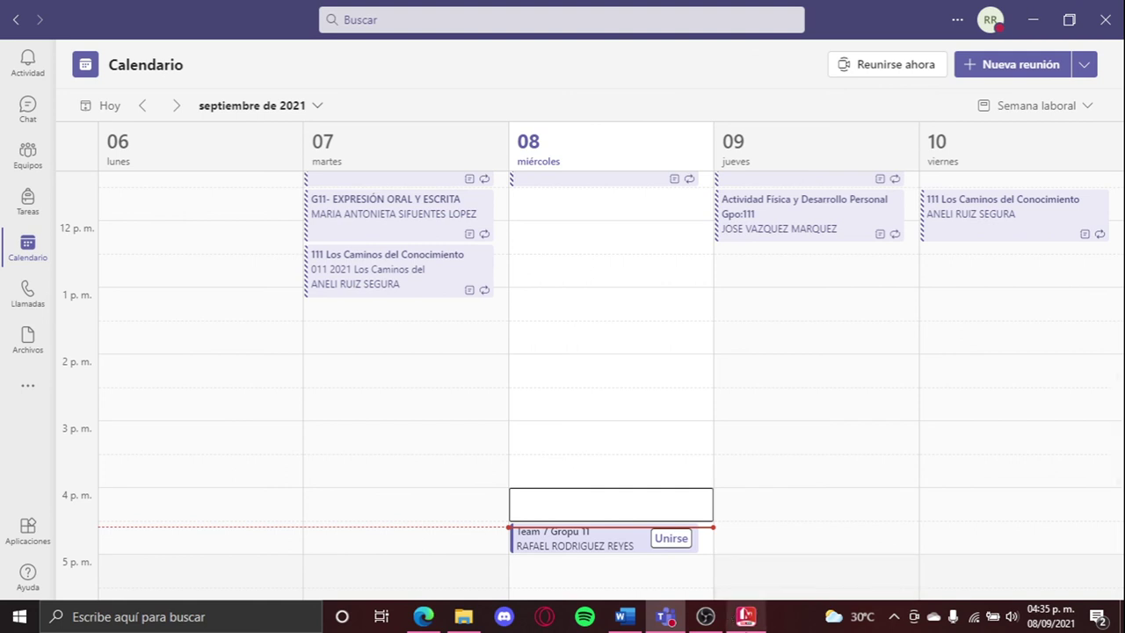
mouse_move(745, 615)
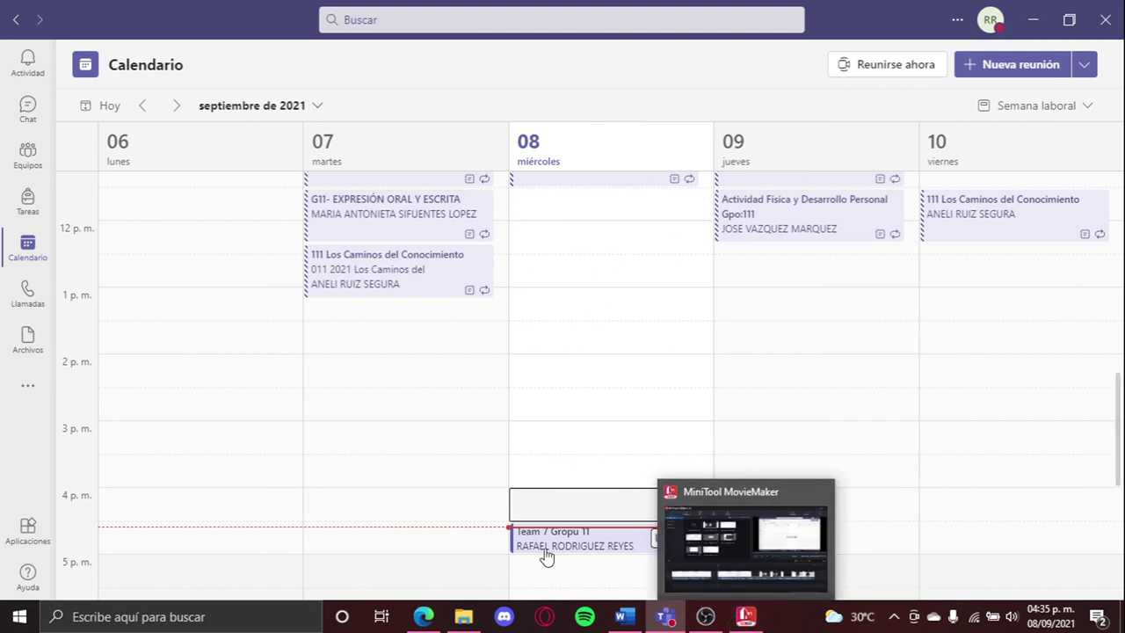